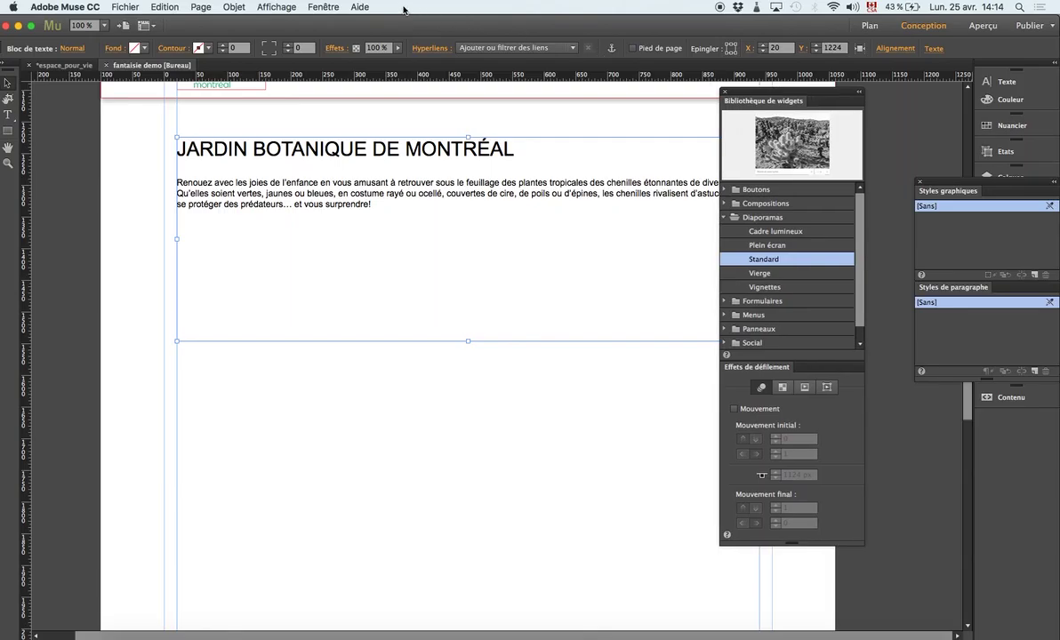
Insert a Standard slideshow widget below the Jardin botanique paragraph at about X 326, Y 1401.
click(323, 6)
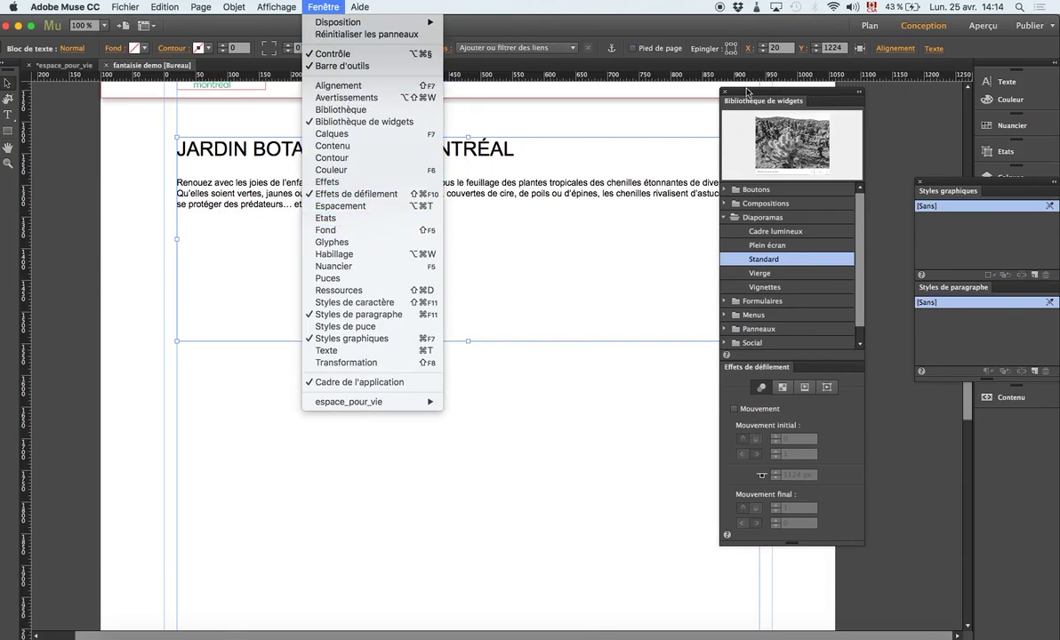
click(707, 89)
drag(724, 92, 707, 67)
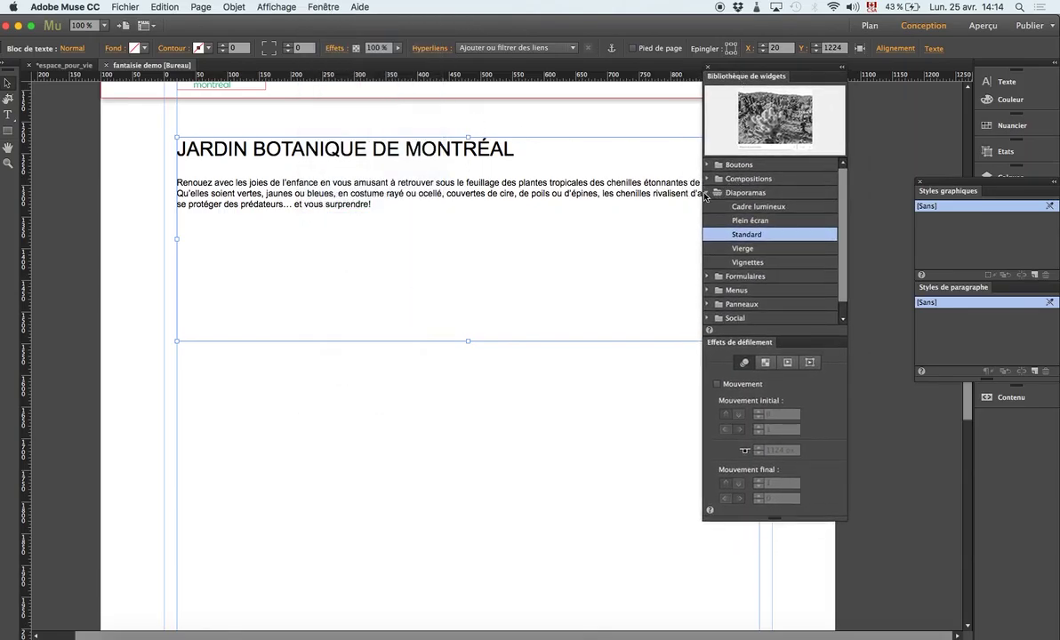
click(743, 192)
click(743, 192)
drag(771, 240, 380, 368)
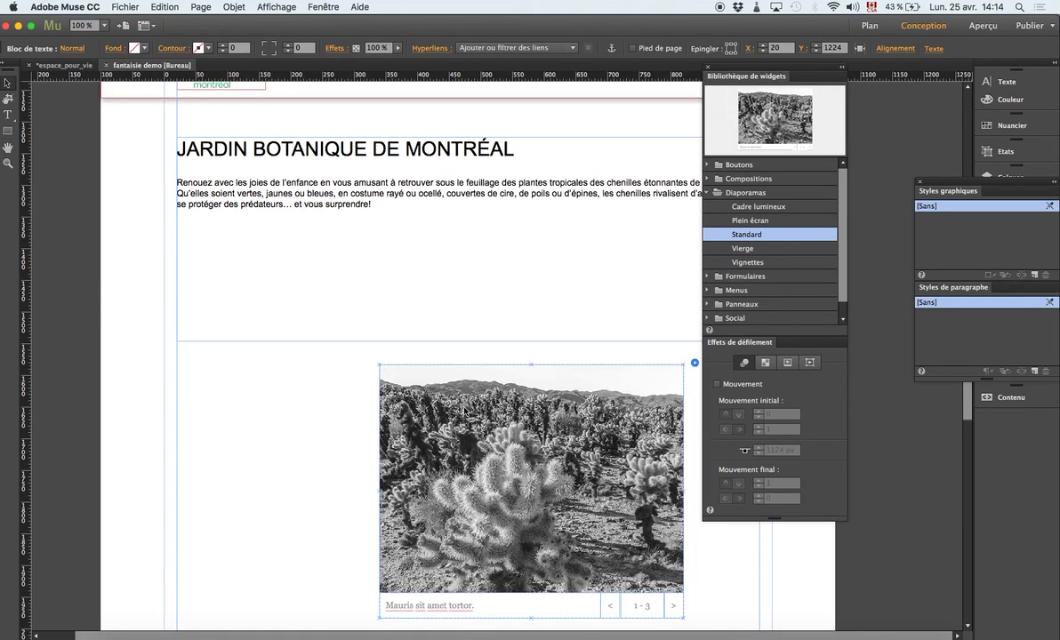
drag(464, 440, 455, 324)
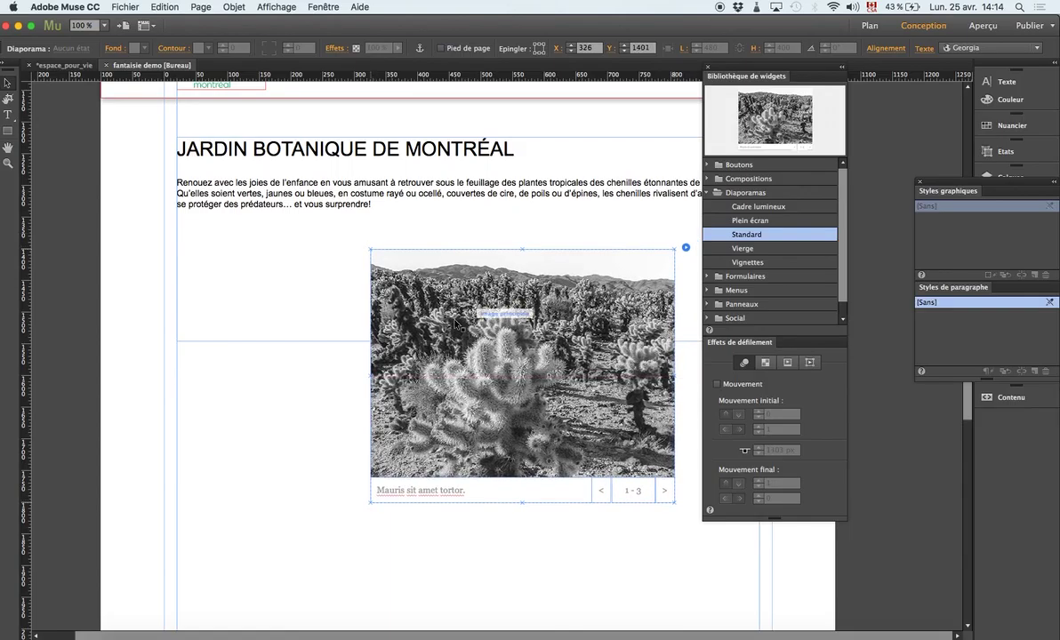
Add the images from cotesdulabrador.jpg to tropicale.jpg in the images/biodome folder to the Standard slideshow.
click(686, 248)
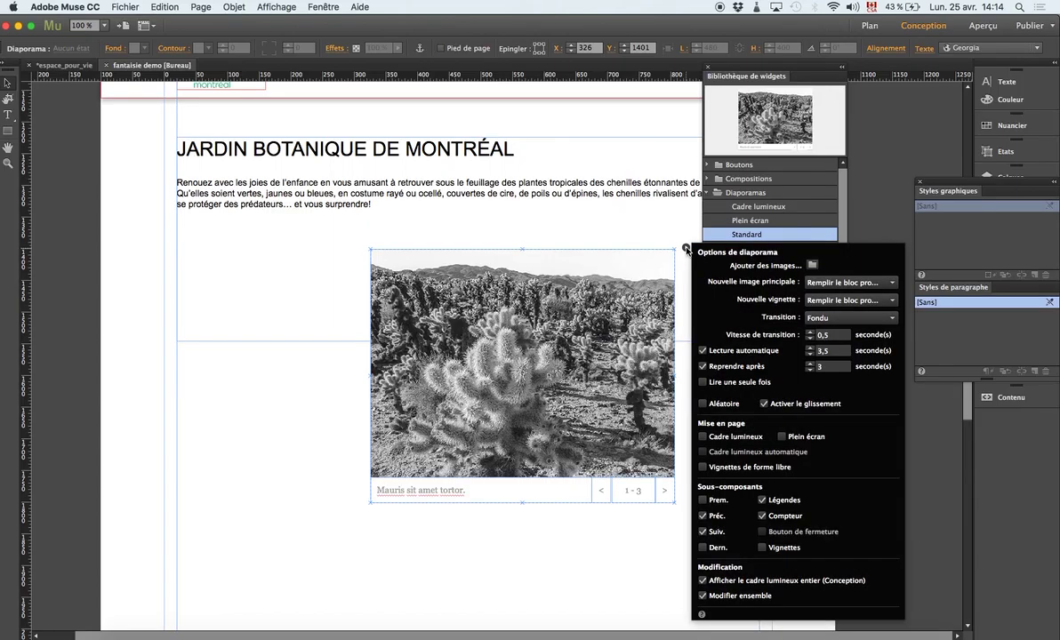
click(773, 264)
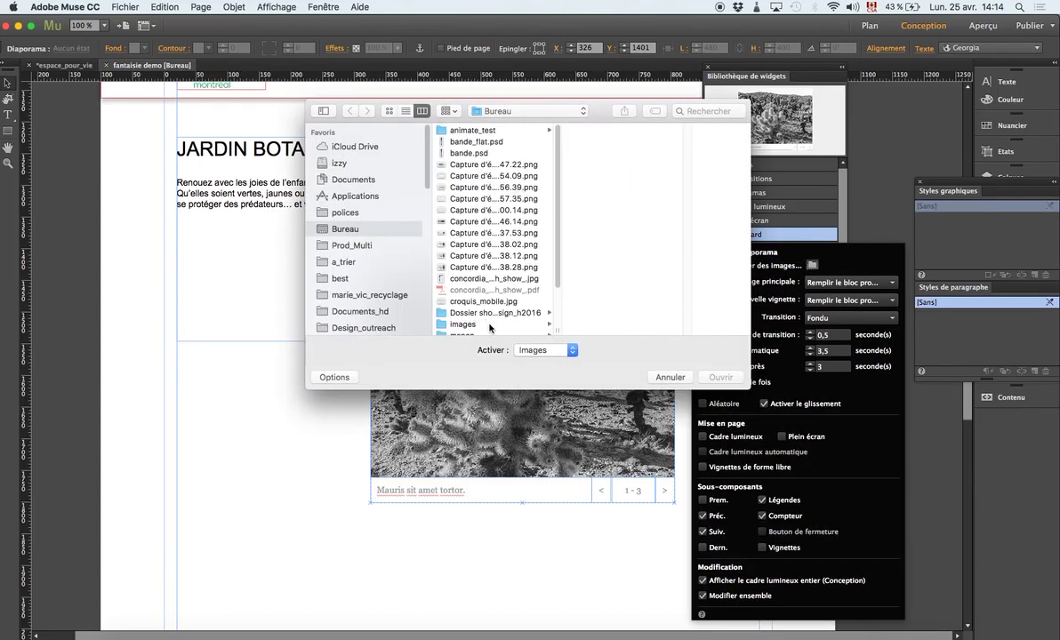
scroll(456, 307, down, 2)
click(498, 294)
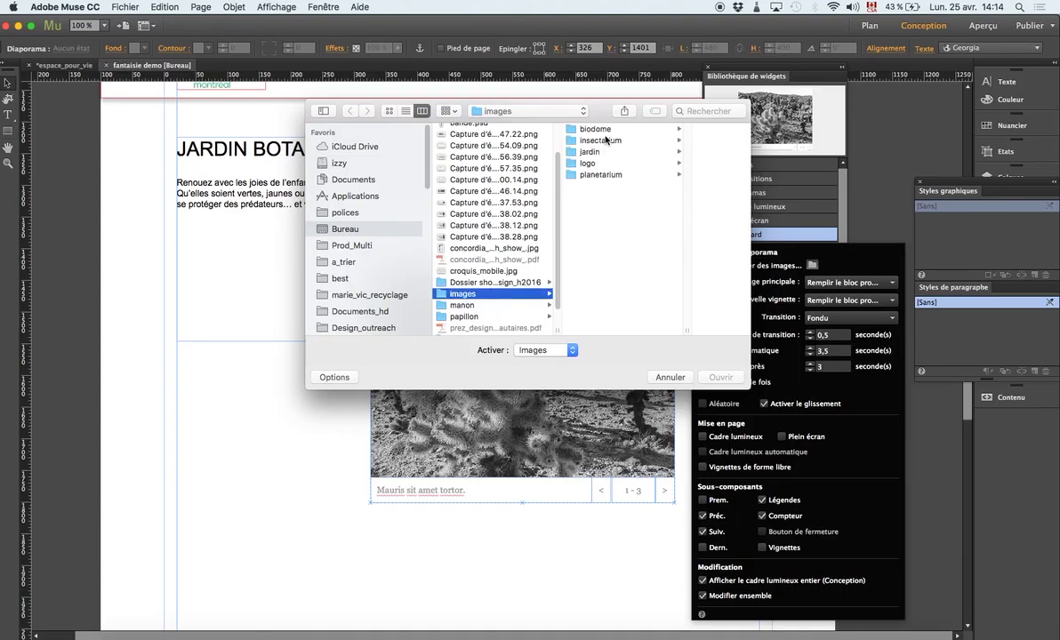
click(569, 139)
key(Right)
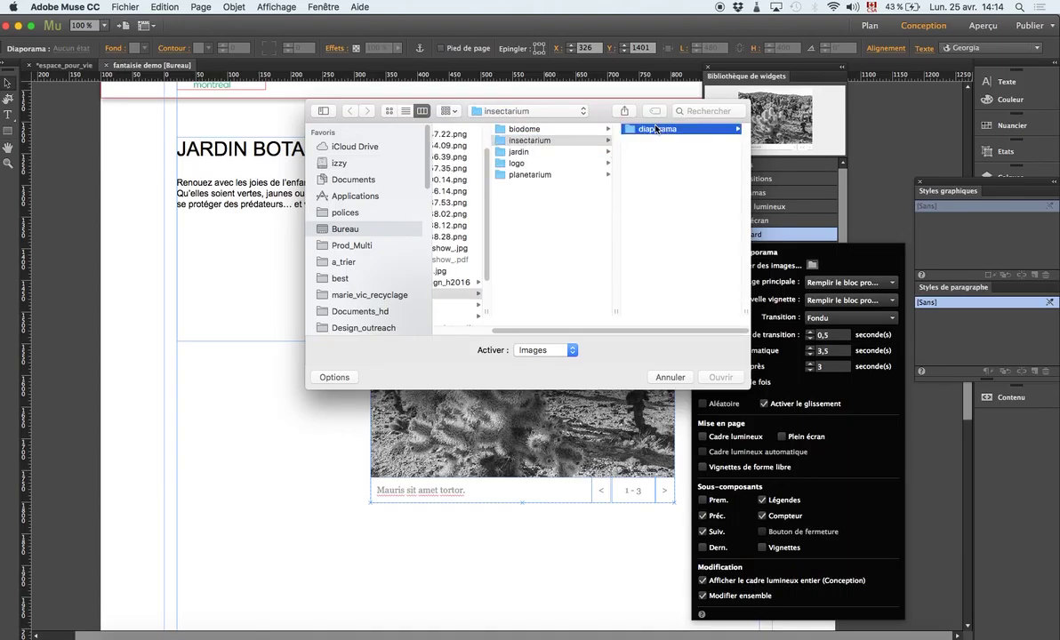
scroll(558, 160, left, 2)
click(593, 129)
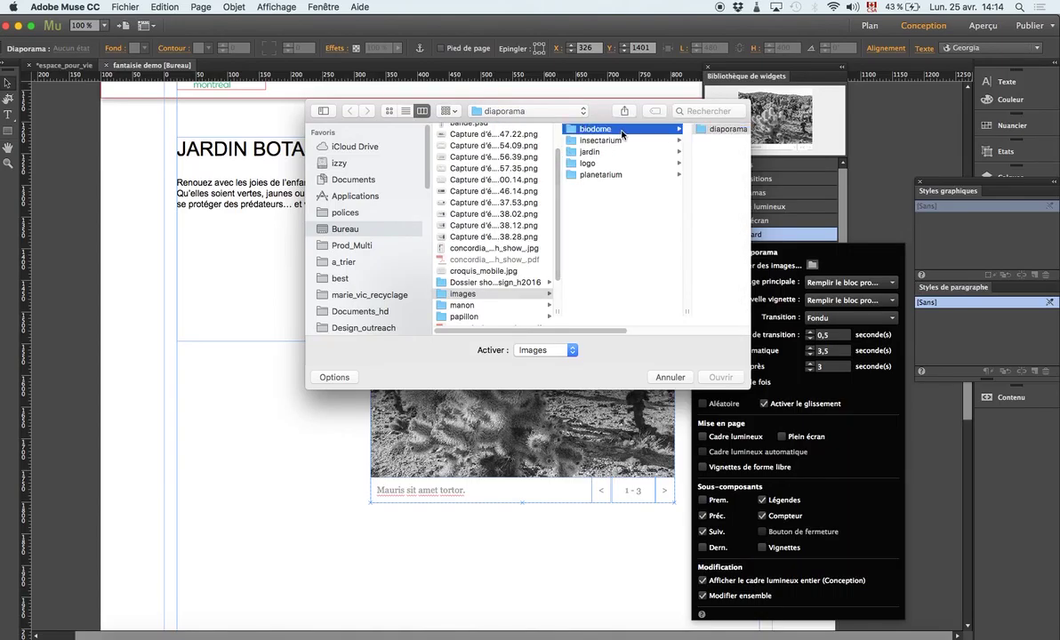
click(656, 175)
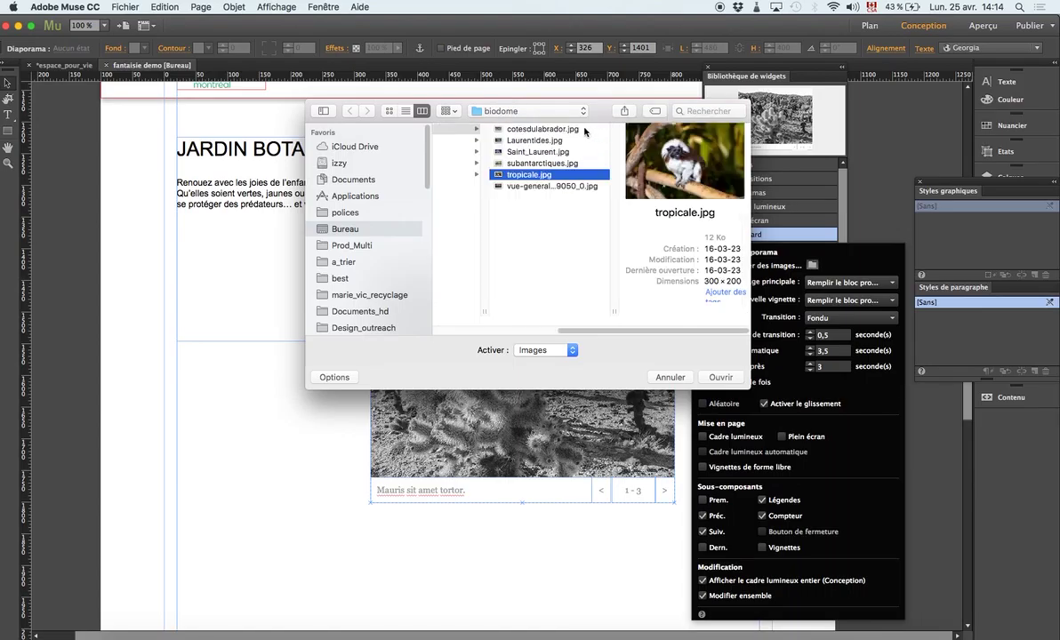
shift+click(544, 128)
click(720, 377)
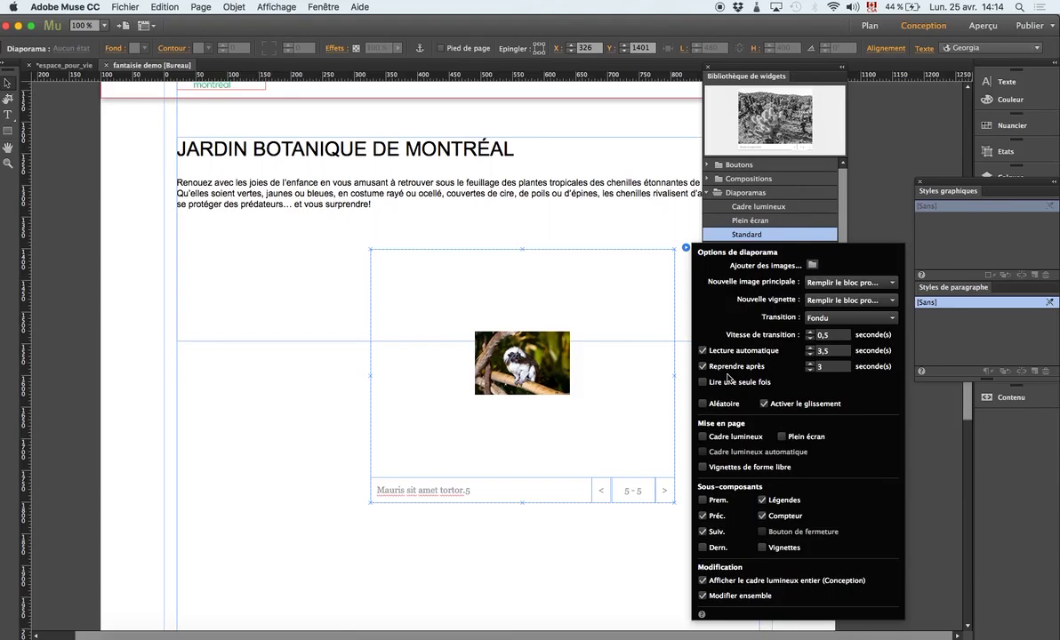
key(Escape)
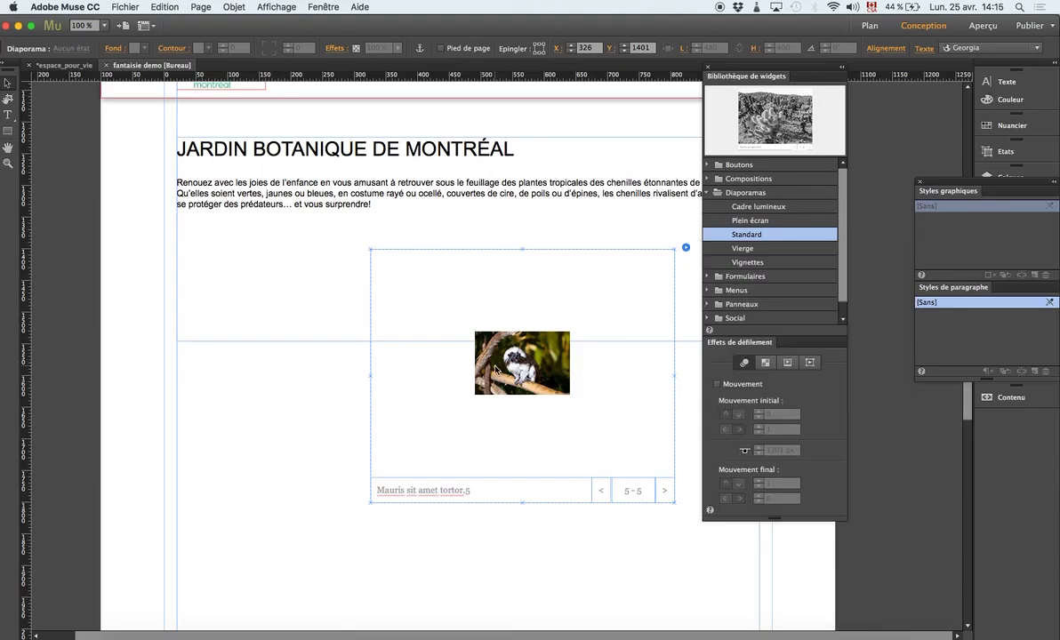
Browse through the slideshow's images with its previous and next controls.
click(497, 369)
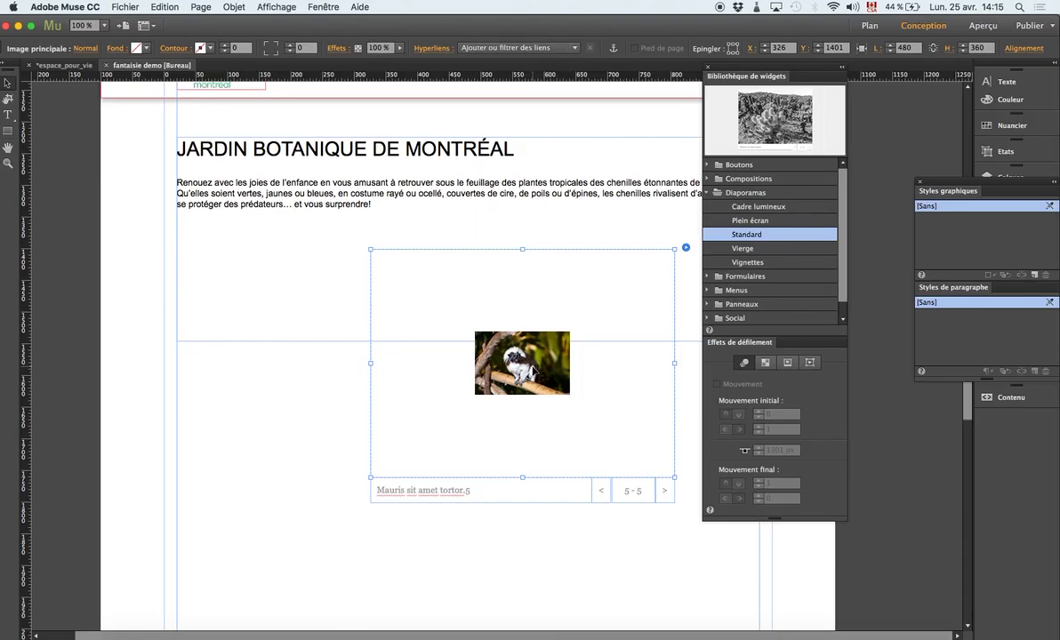
click(673, 487)
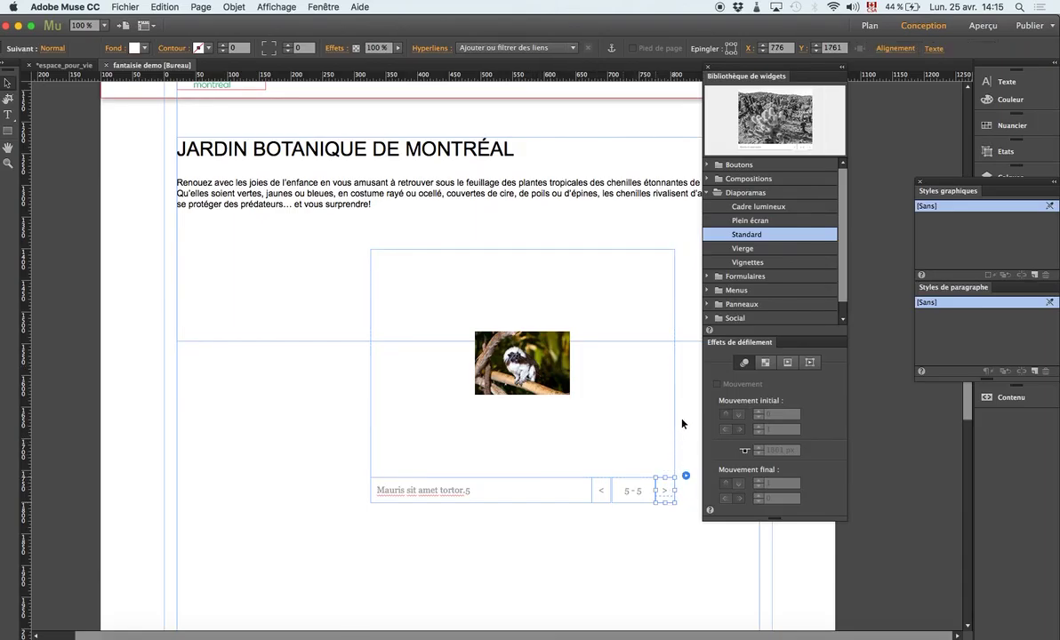
click(684, 372)
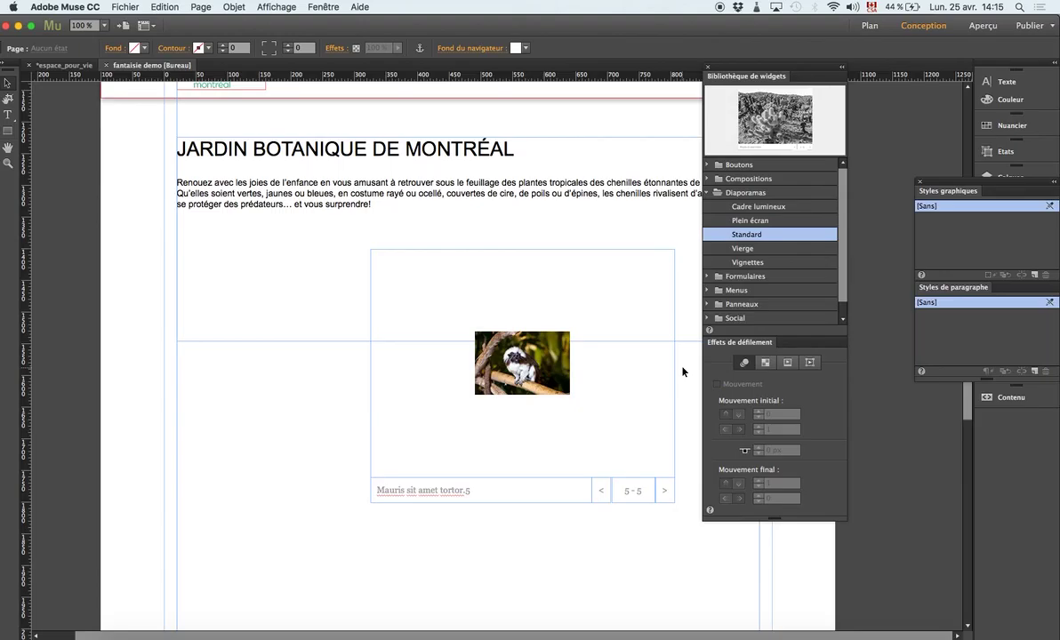
click(558, 407)
click(664, 500)
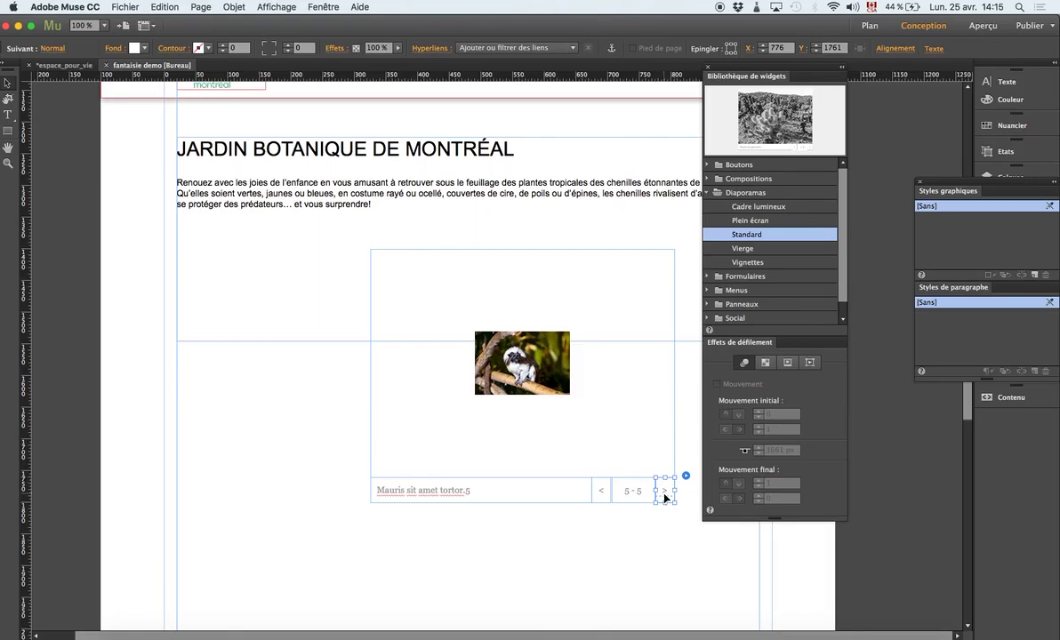
click(604, 497)
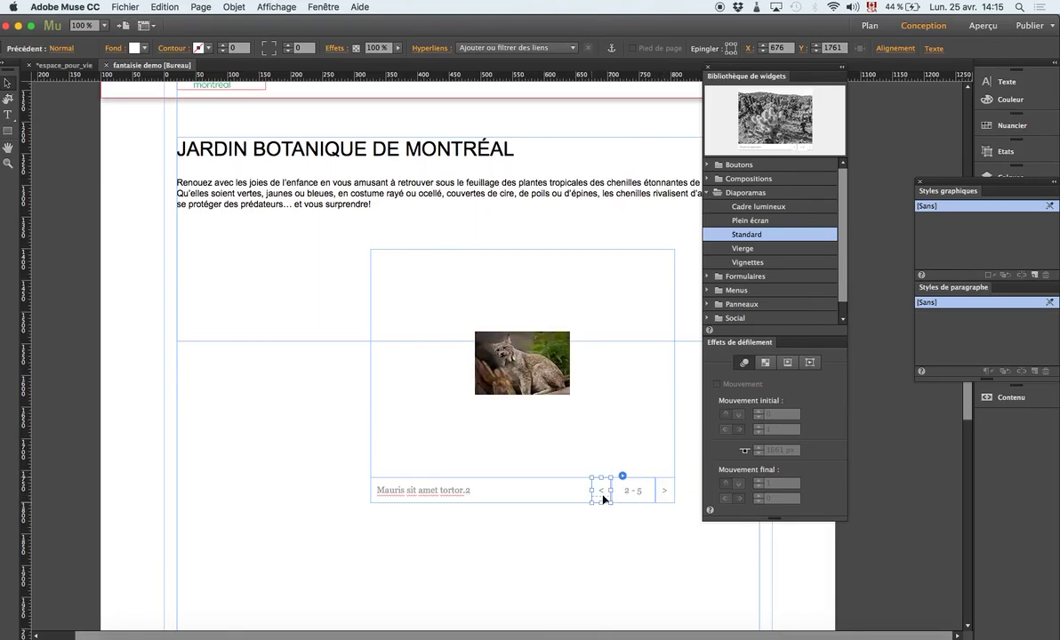
click(662, 494)
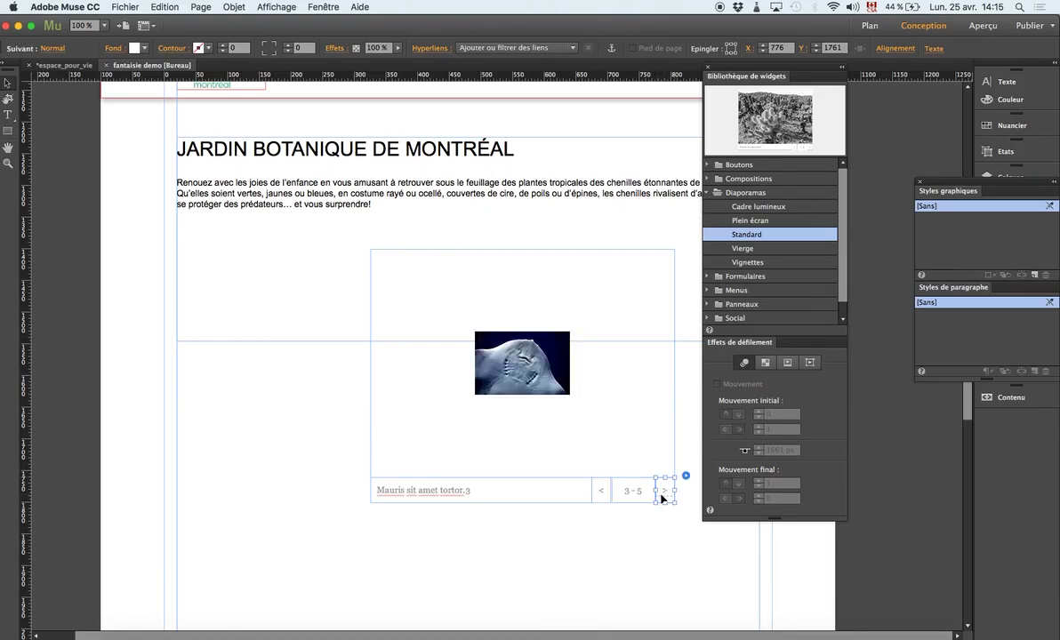
Check the dimensions of tropicale.jpg in the biodome folder through the slideshow's add-images option.
click(605, 259)
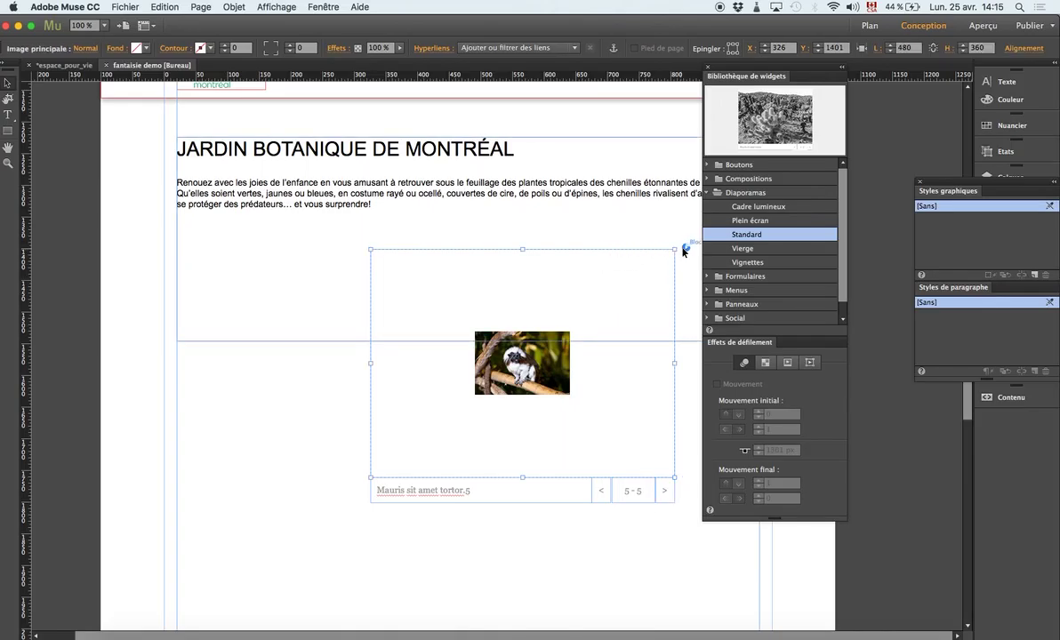
click(685, 248)
click(790, 267)
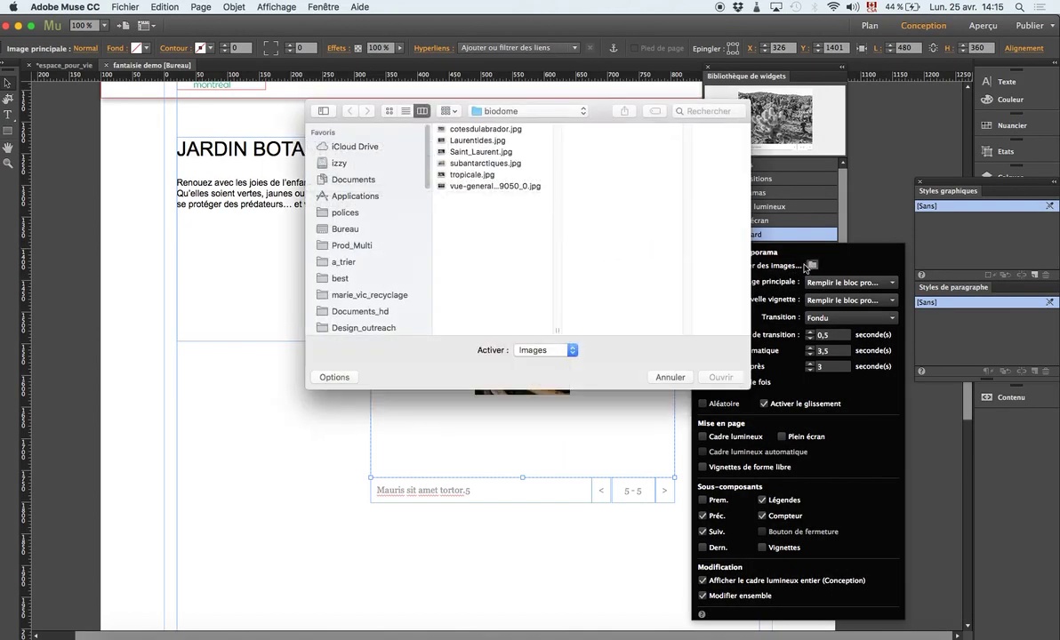
click(480, 175)
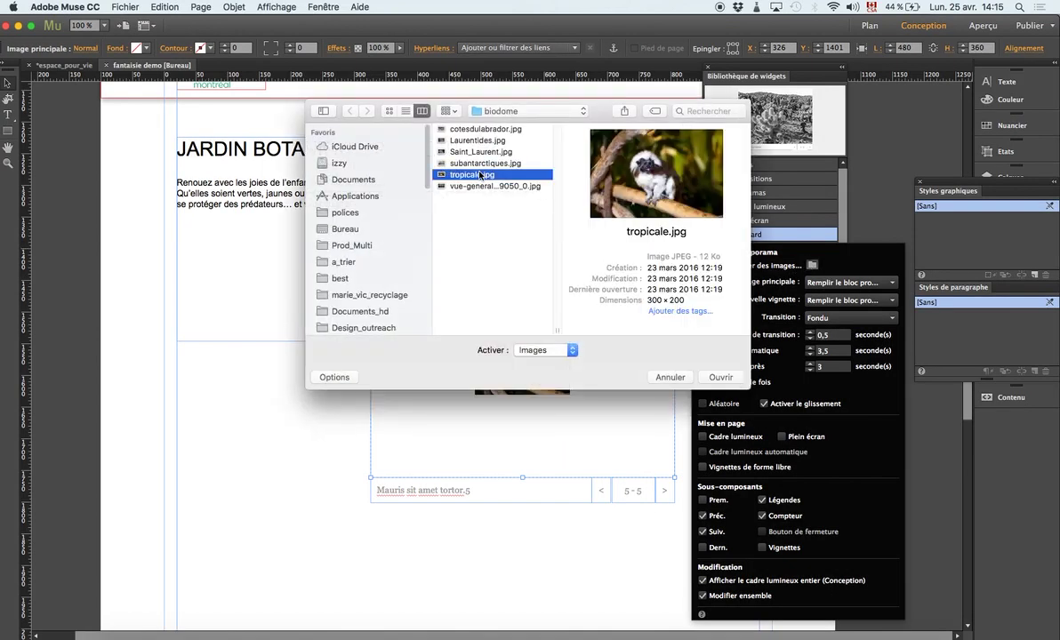
double_click(480, 175)
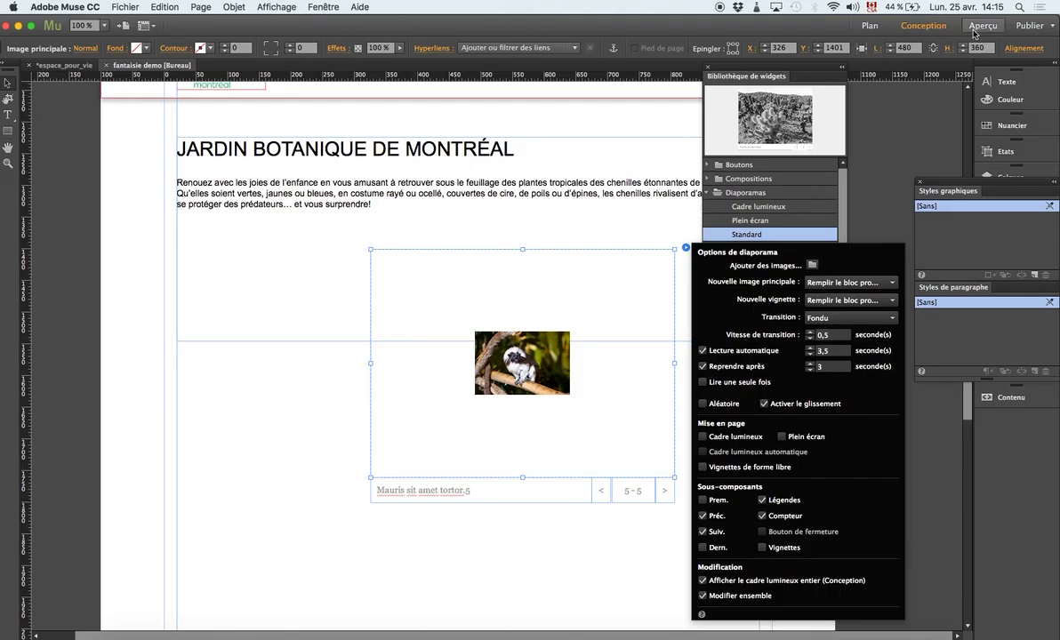
key(Escape)
Preview the page to check how the slideshow plays, and return to the design view.
key(super+p)
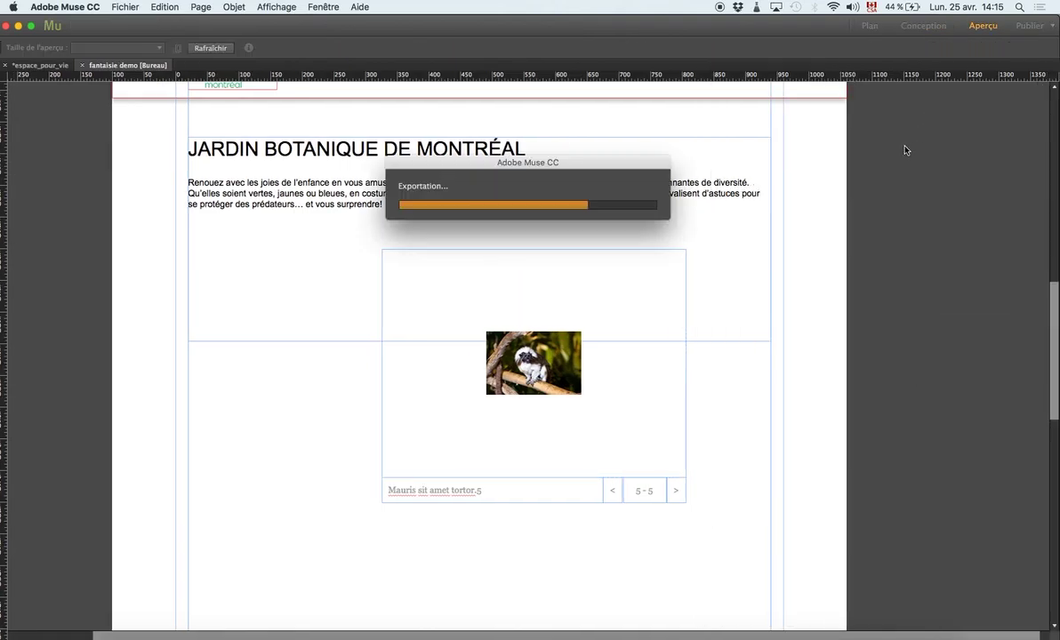
click(640, 252)
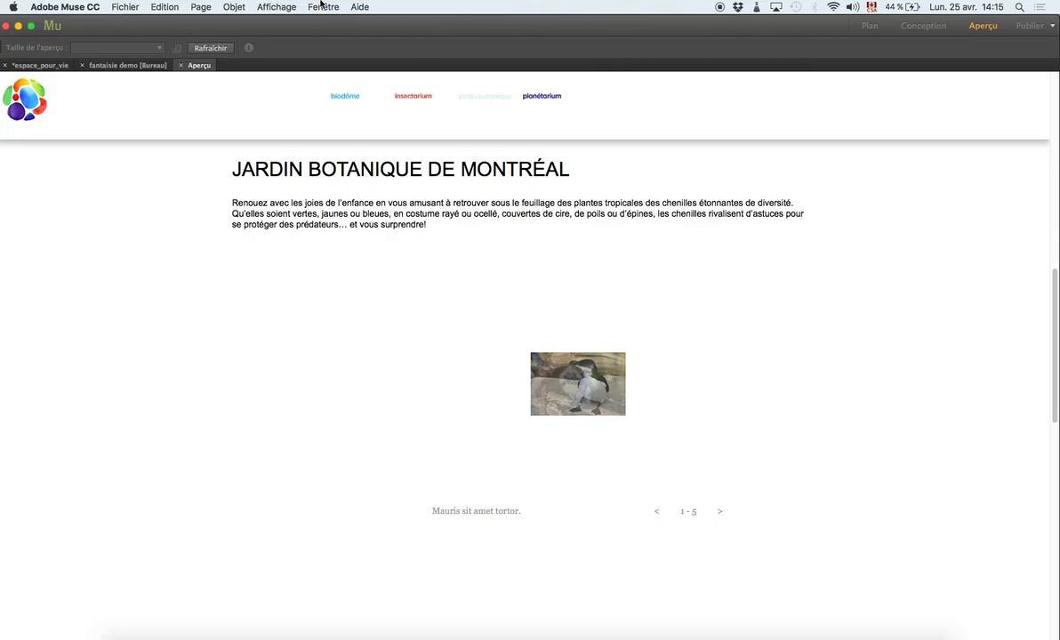
click(180, 67)
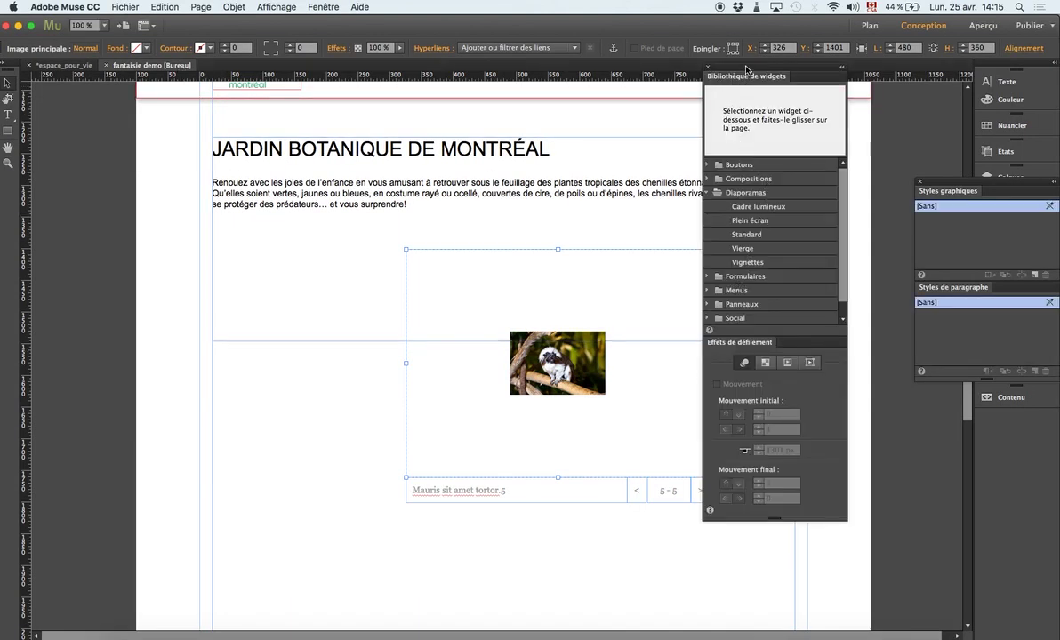
Turn off the slideshow's Préc., Suiv., Légendes and Compteur sub-components.
drag(747, 70, 821, 76)
click(712, 256)
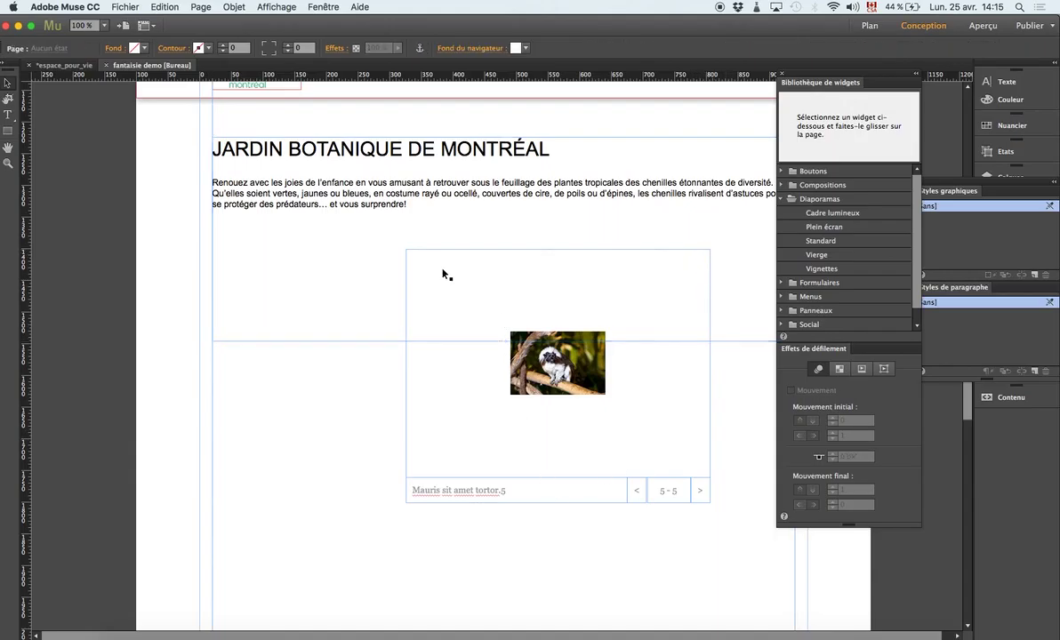
click(715, 251)
click(722, 249)
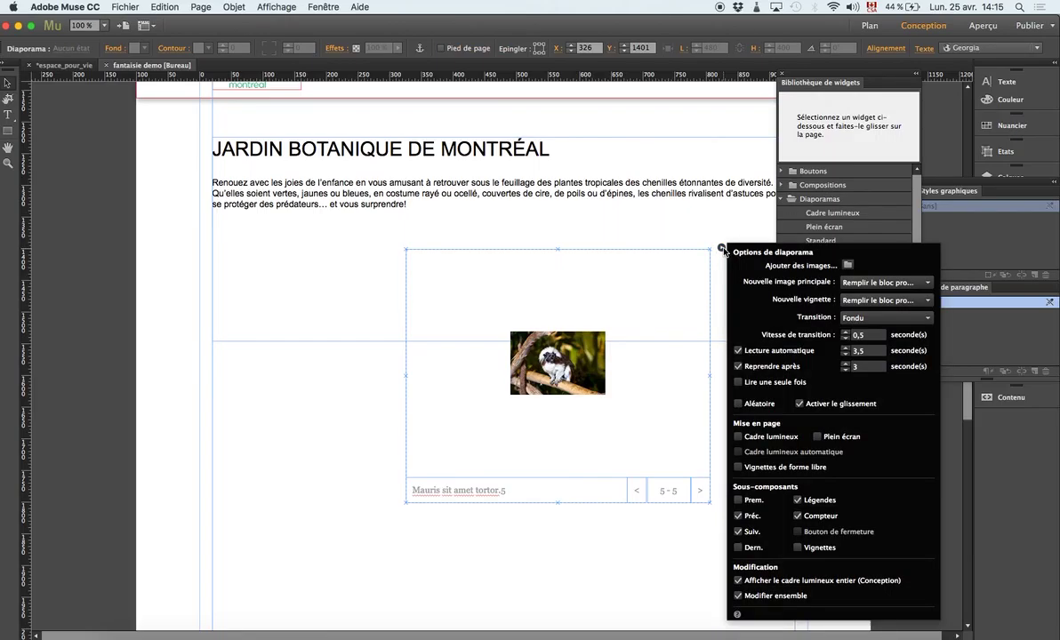
click(757, 526)
click(745, 516)
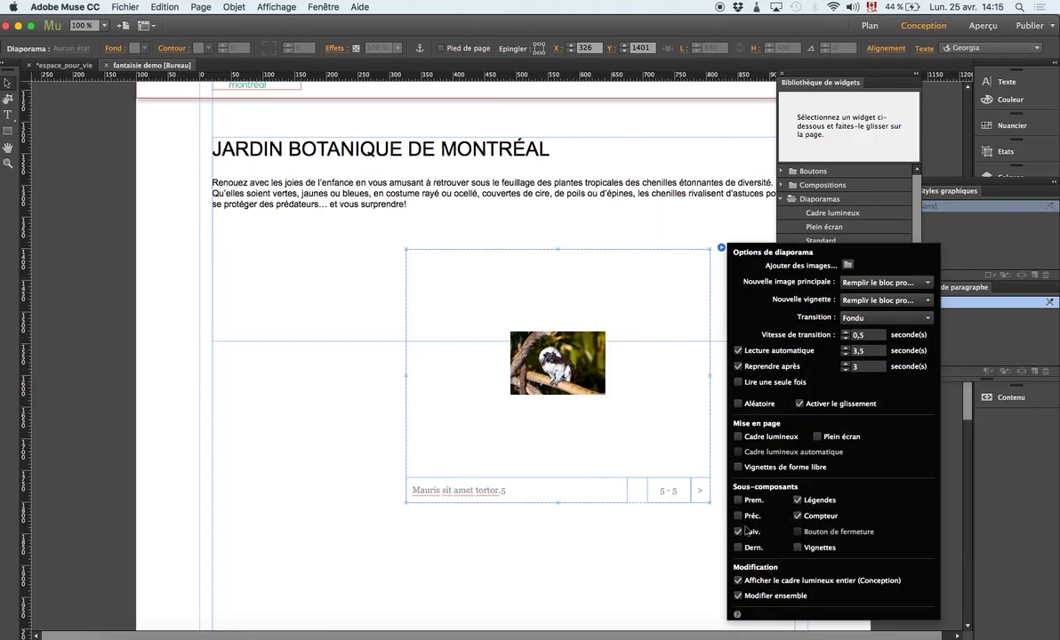
click(798, 500)
click(799, 516)
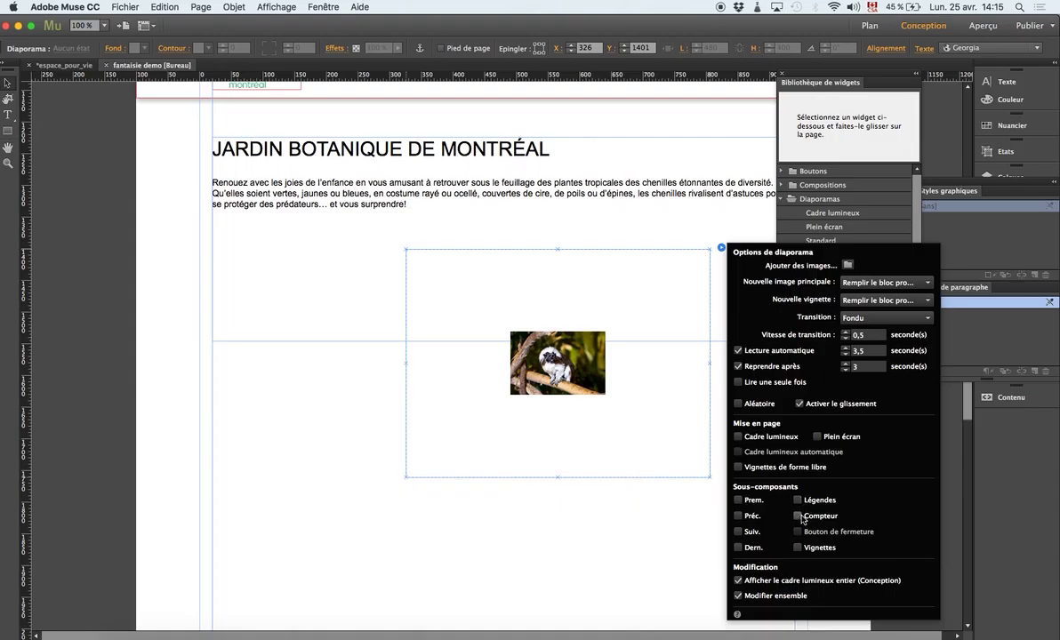
Delete the Standard slideshow from the page.
click(615, 402)
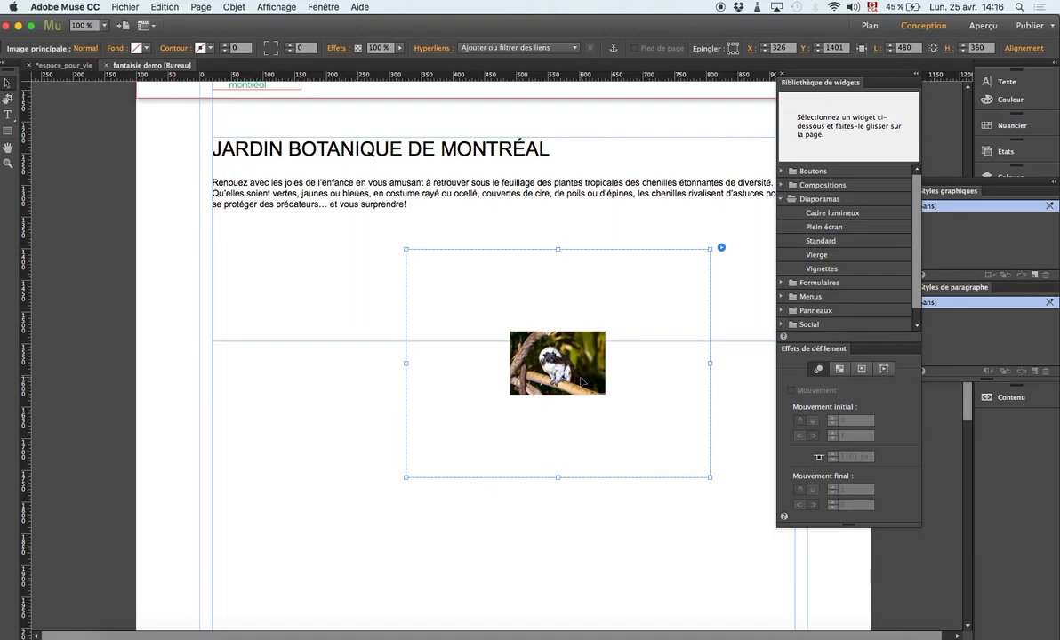
click(640, 402)
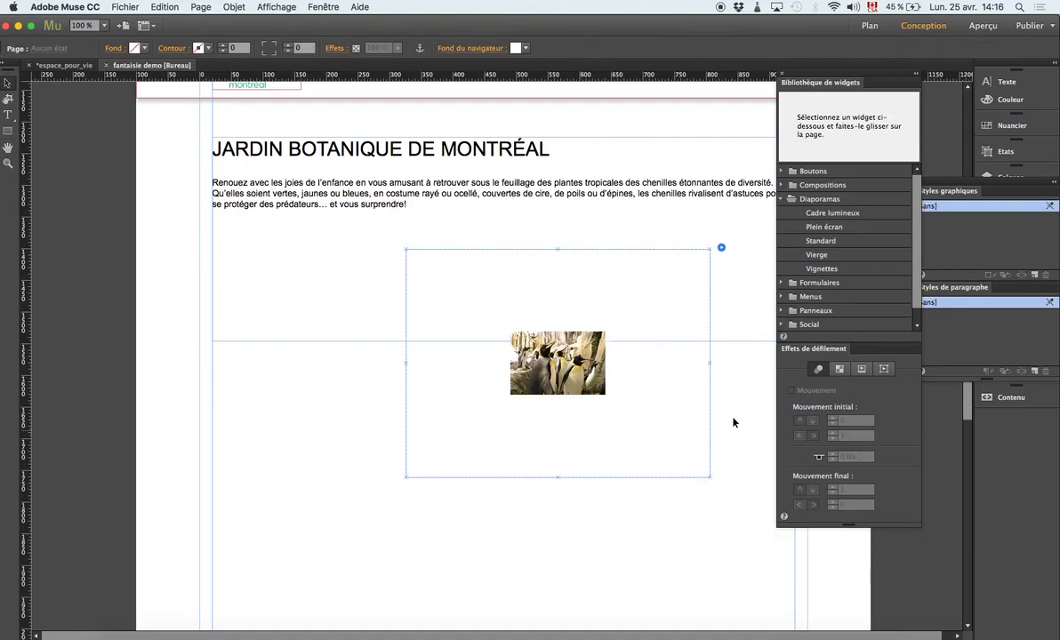
key(Delete)
Place a Vignettes slideshow widget below the paragraph at about X 27, Y 1440 and open its options.
click(831, 255)
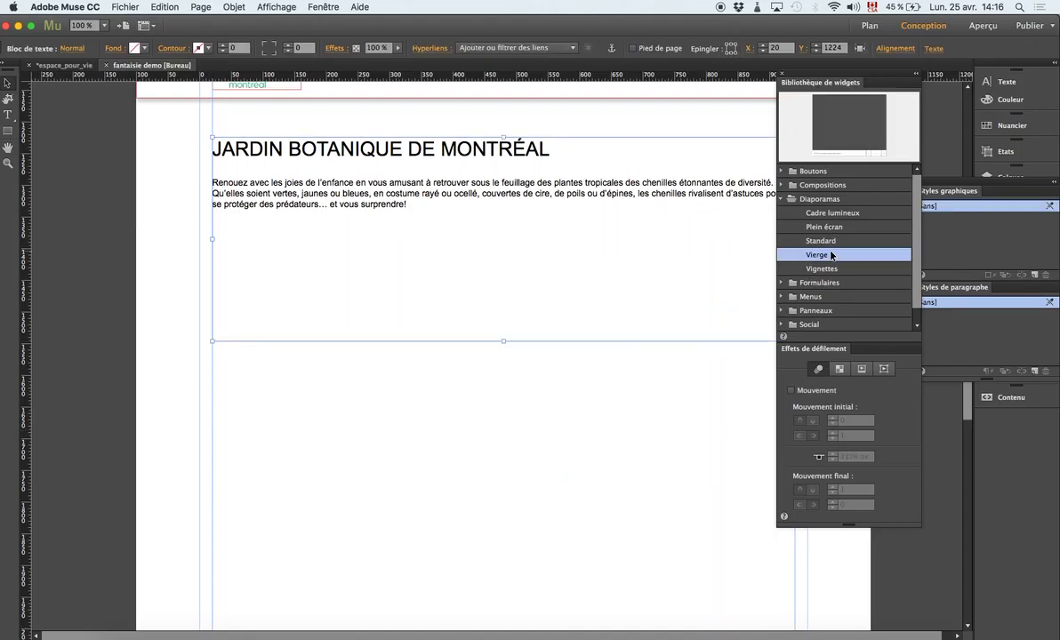
click(832, 269)
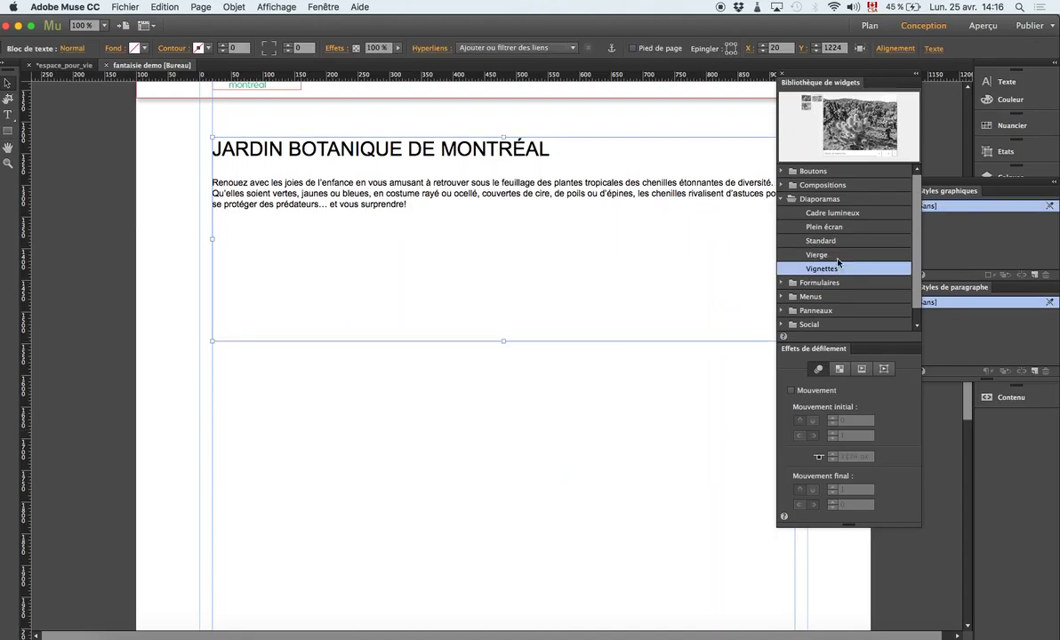
drag(834, 278, 415, 424)
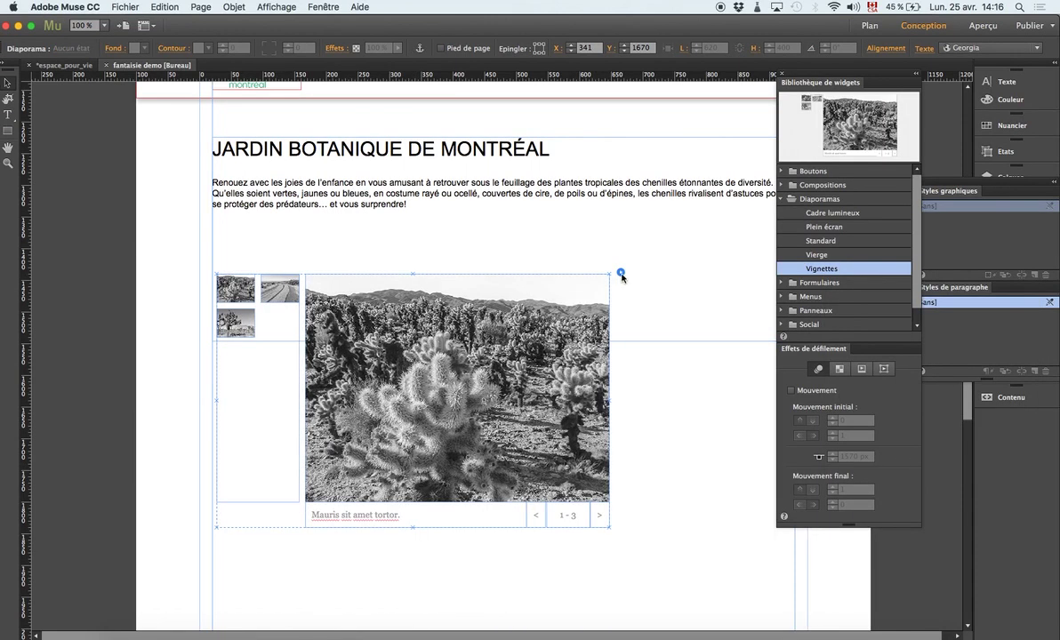
click(621, 272)
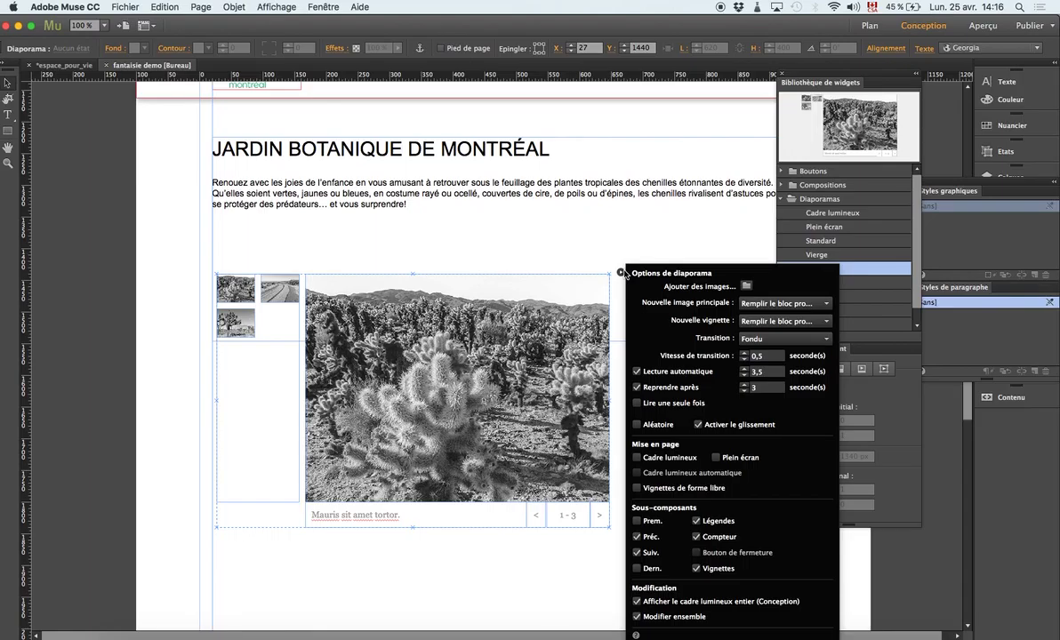
Add the five images from cotesdulabrador.jpg to tropicale.jpg in the biodome folder to the Vignettes slideshow and close its options.
click(746, 286)
click(472, 129)
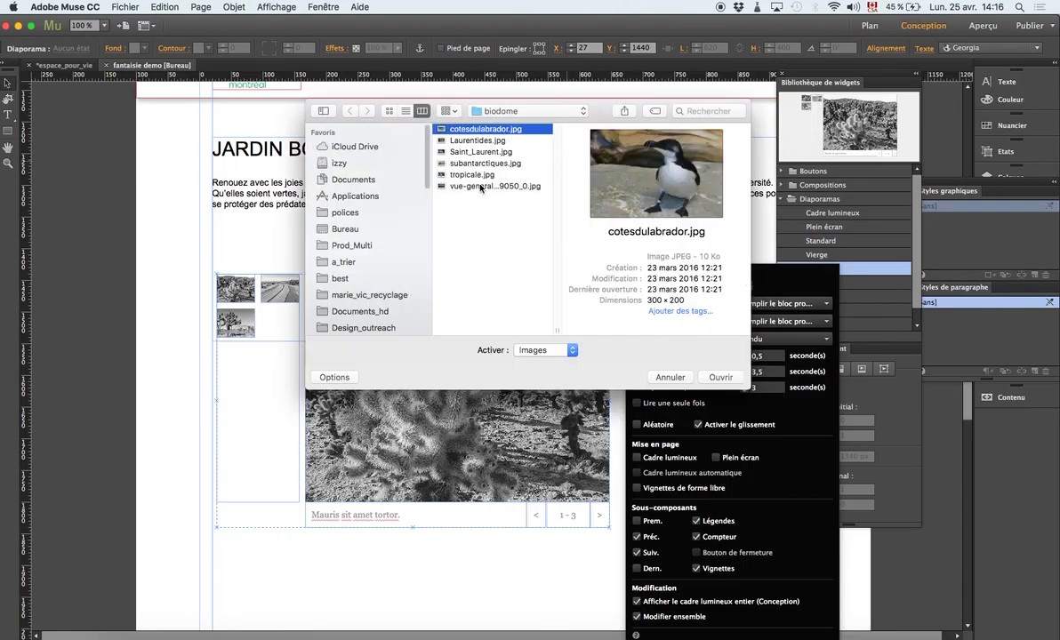
shift+click(463, 186)
click(498, 201)
click(472, 175)
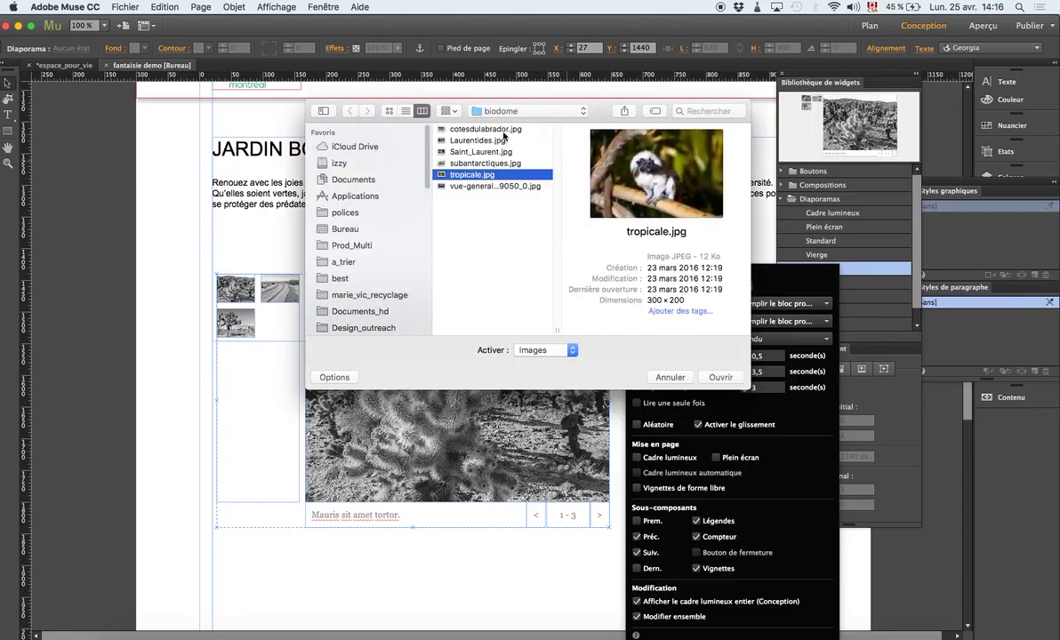
shift+click(480, 128)
click(720, 377)
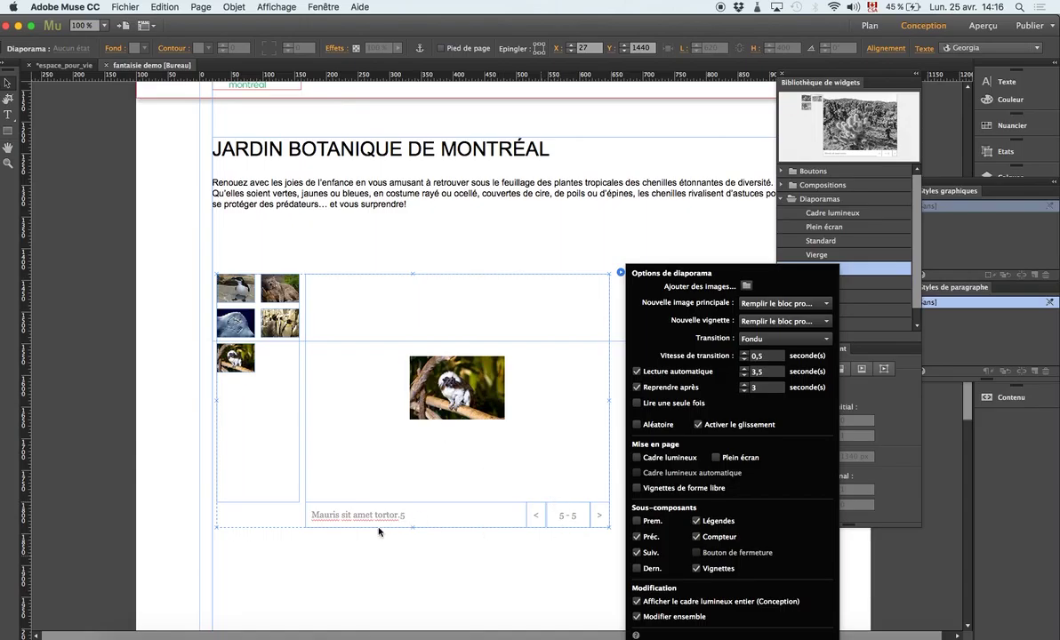
key(Escape)
key(Escape)
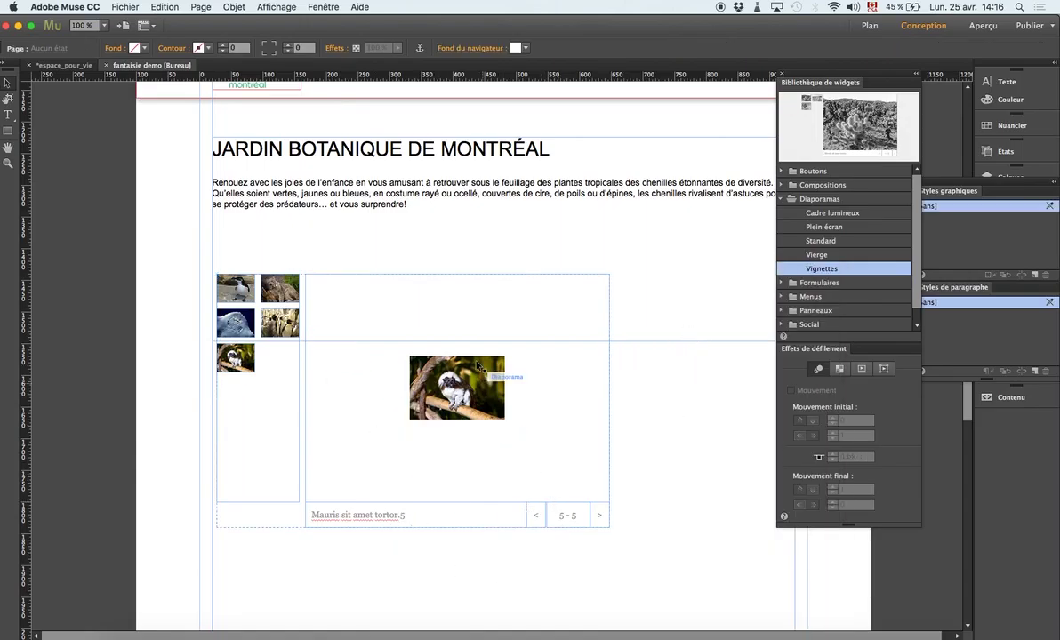
Replace the caption of the monkey image in the slideshow with "Un singew".
click(404, 516)
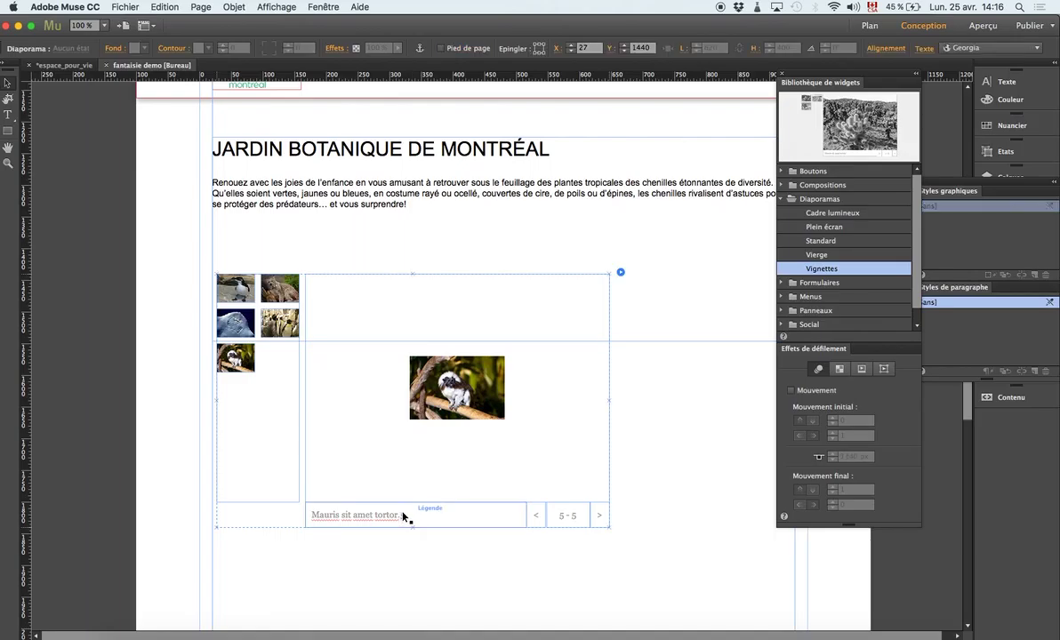
click(404, 515)
double_click(404, 516)
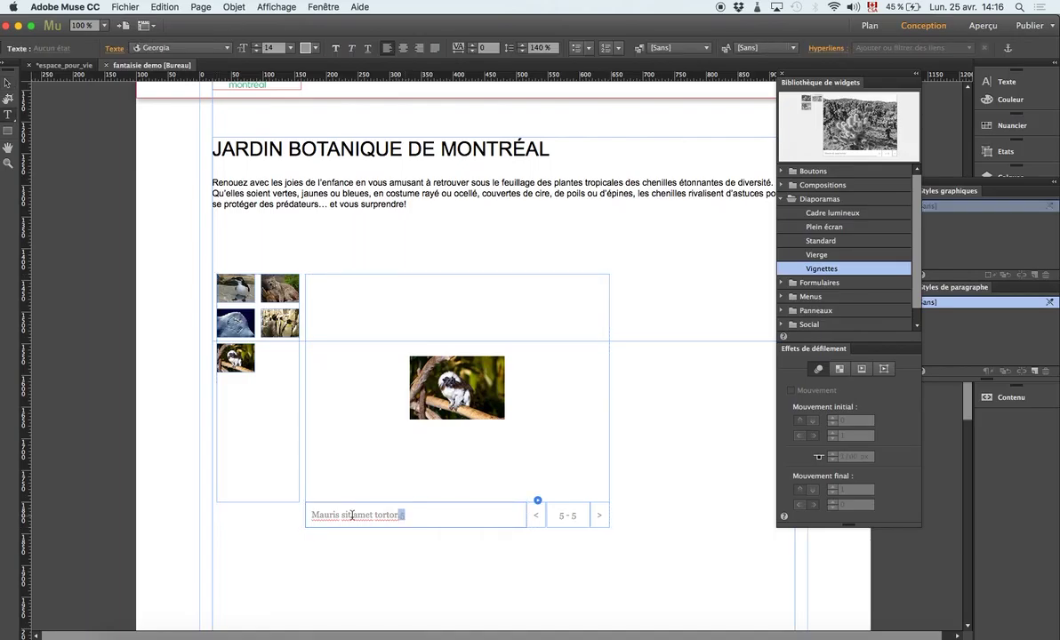
shift+click(312, 515)
text(Un singew)
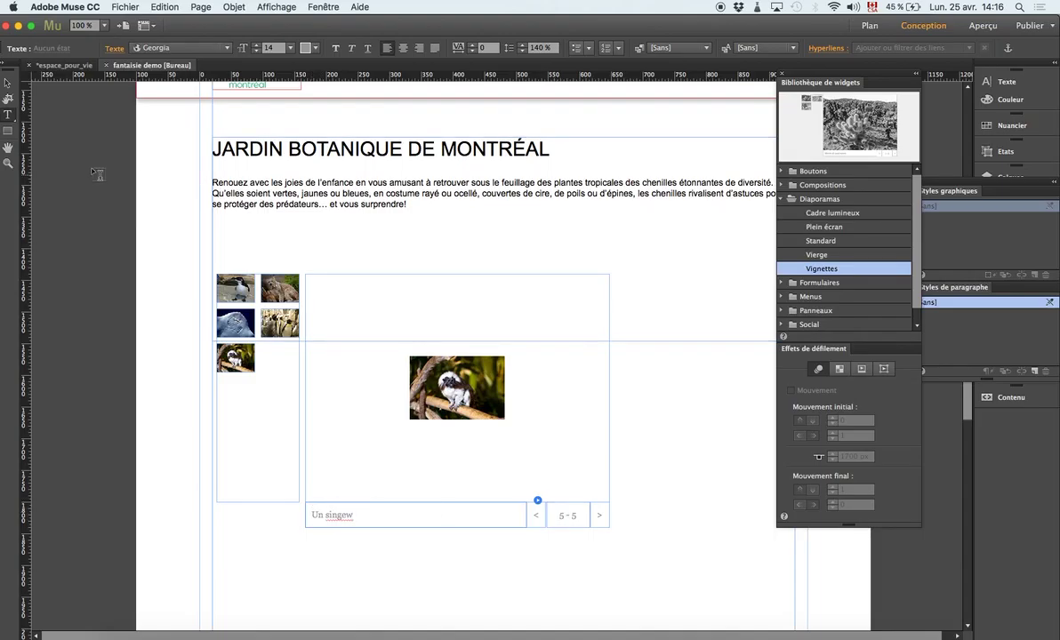
click(8, 81)
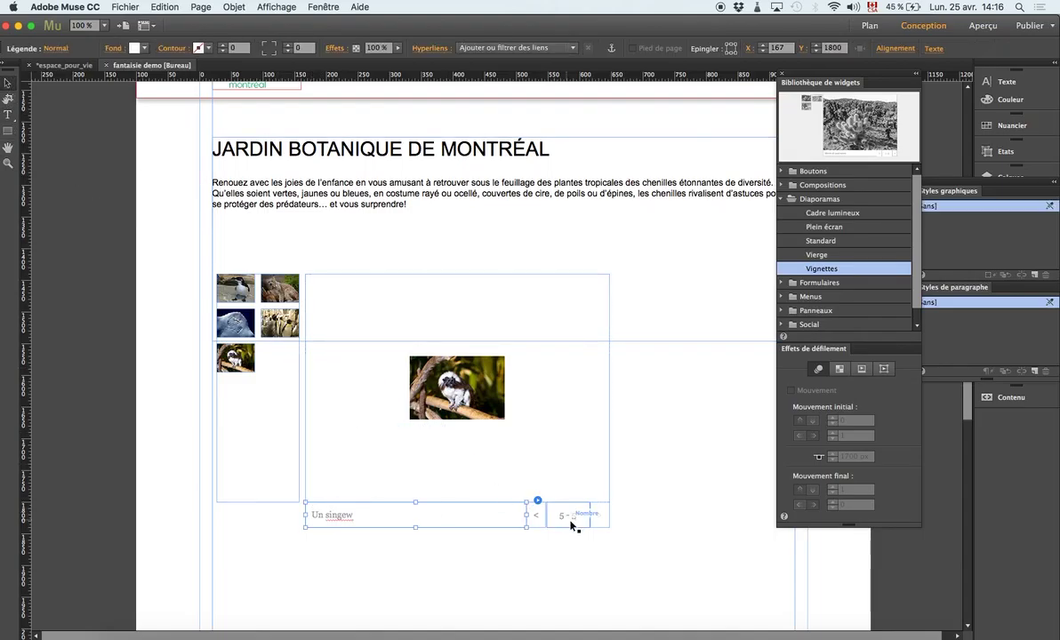
Go back to the third slideshow image and replace its caption with "Une raie".
click(598, 520)
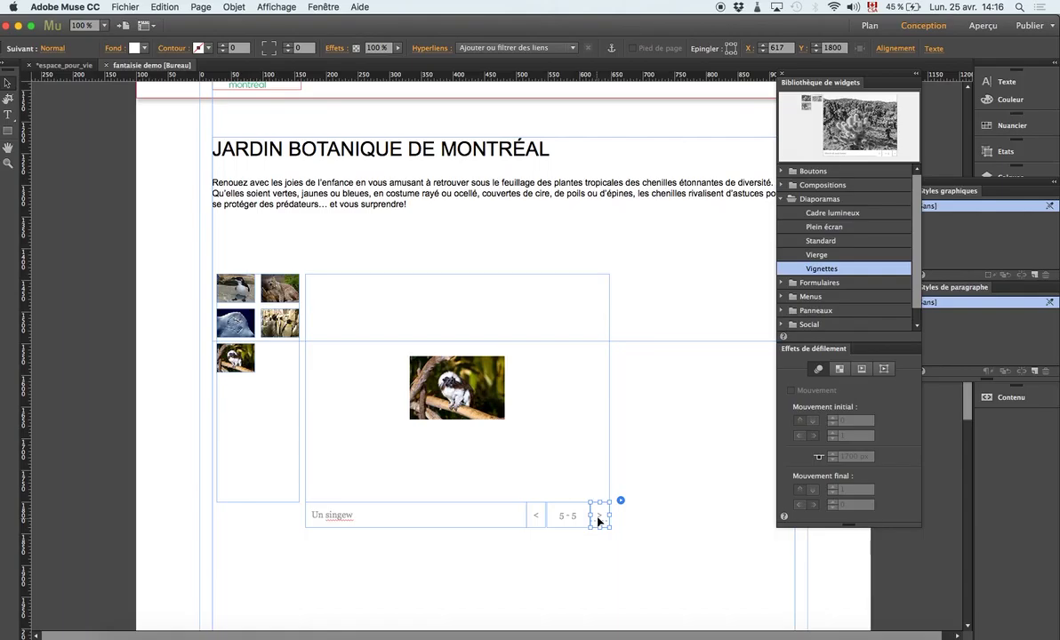
click(536, 518)
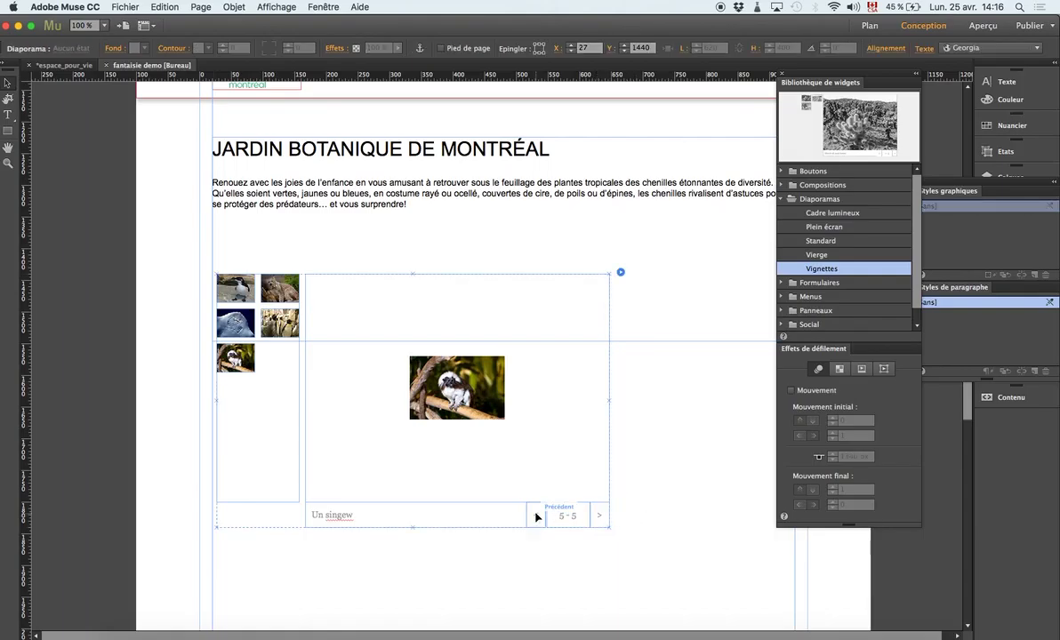
click(537, 519)
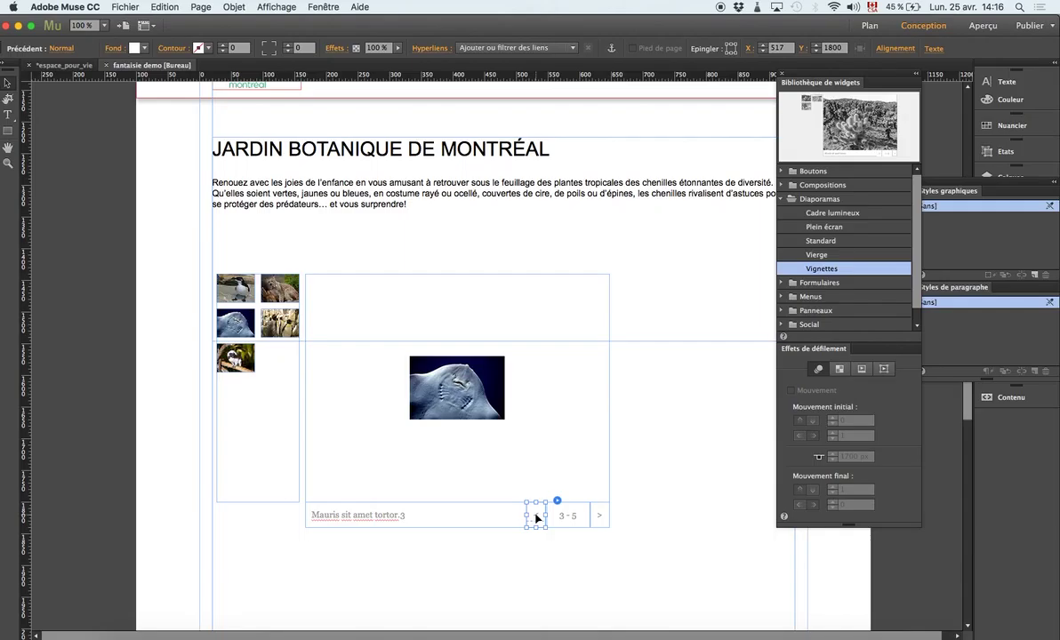
click(361, 518)
click(361, 515)
double_click(361, 515)
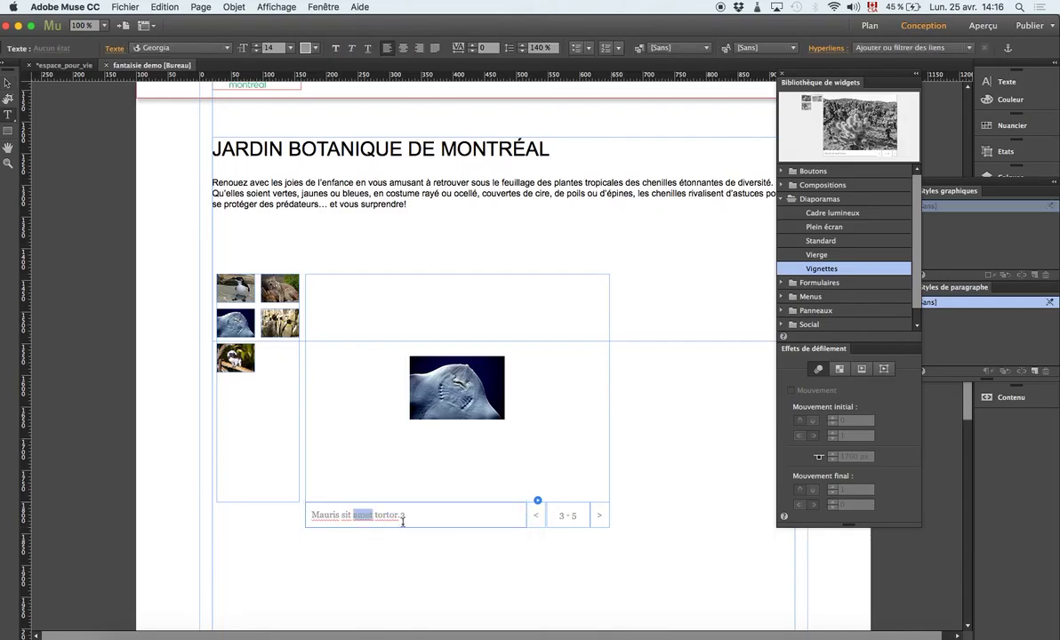
drag(406, 515, 222, 529)
text(Une )
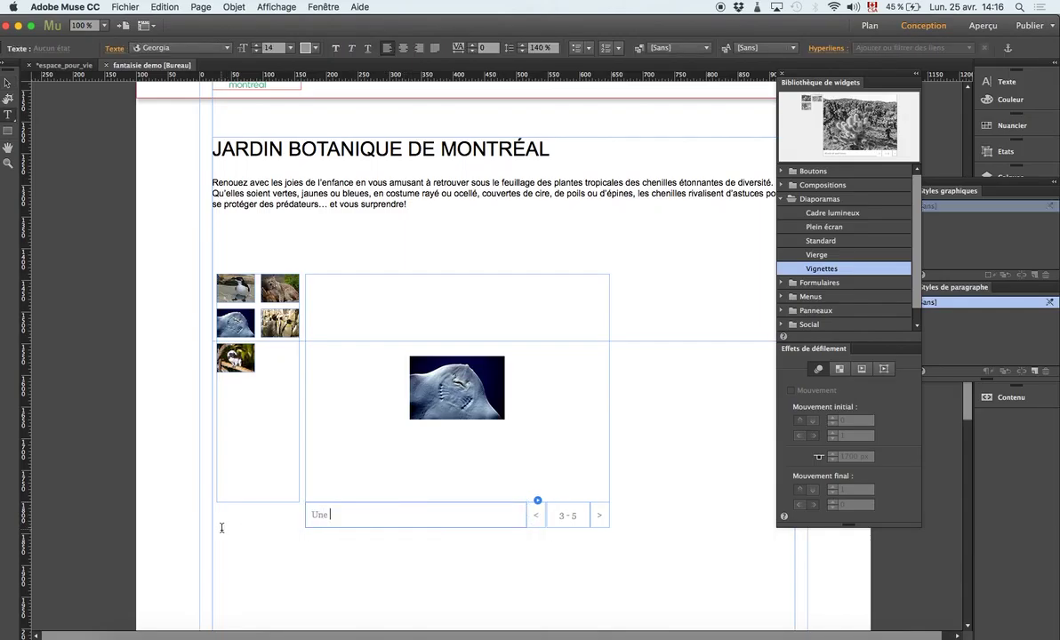
text(raie)
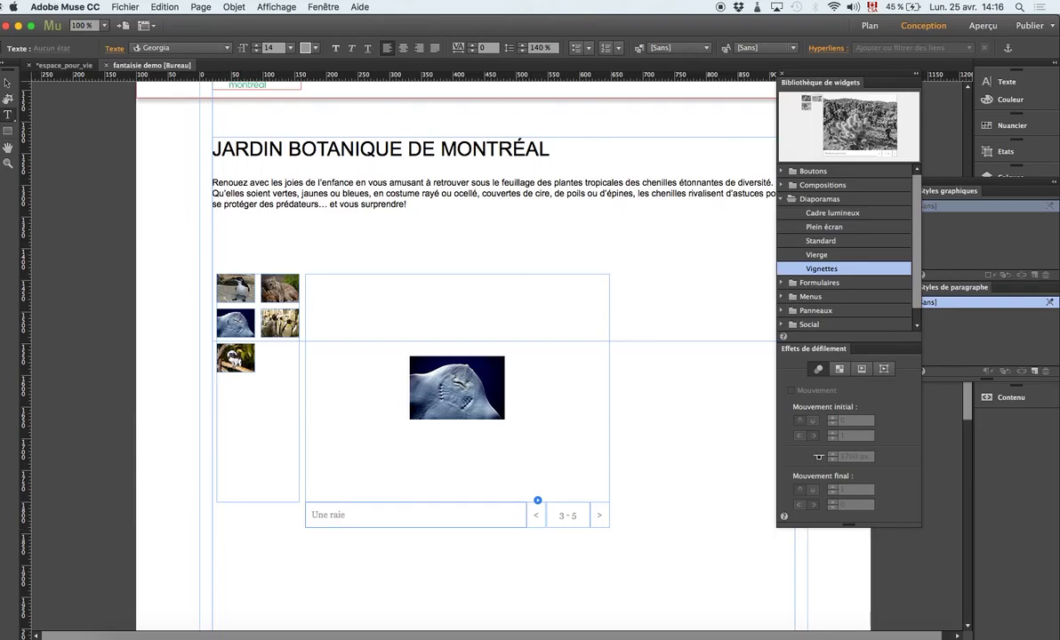
click(8, 82)
Narrow the thumbnail container to a single column and move the main image frame right beside it.
click(265, 338)
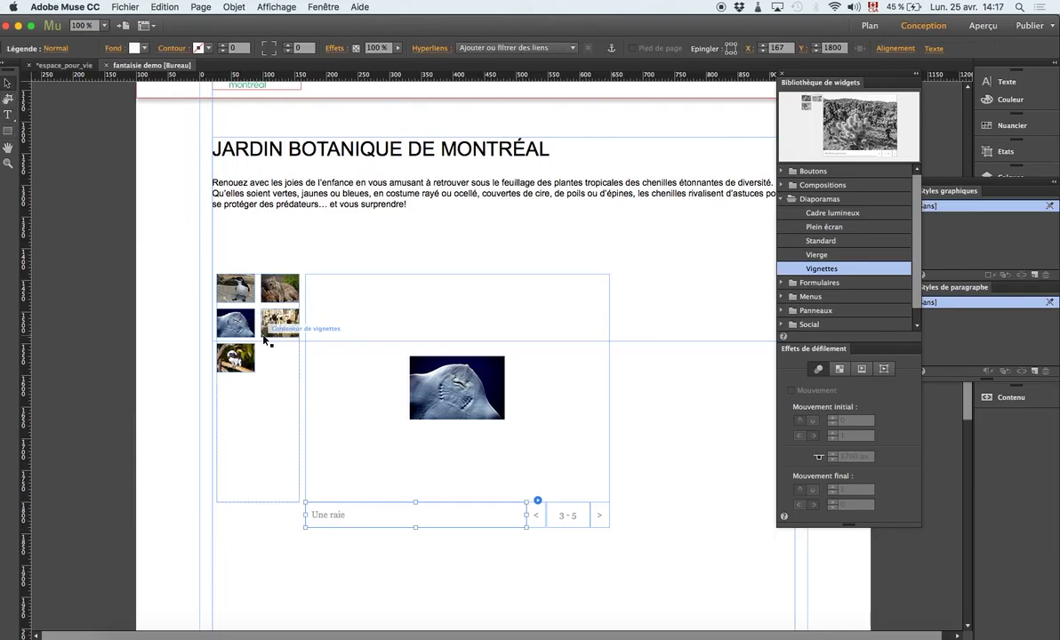
click(289, 380)
drag(299, 387, 258, 388)
drag(433, 403, 388, 403)
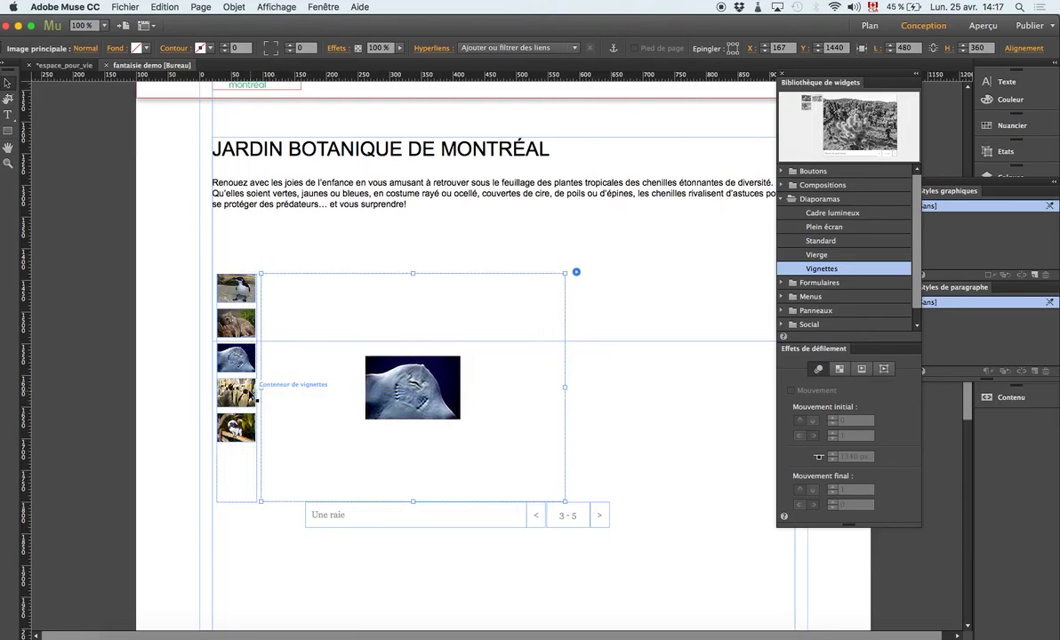
Narrow the main image frame from its left edge to about 212 px wide.
click(256, 389)
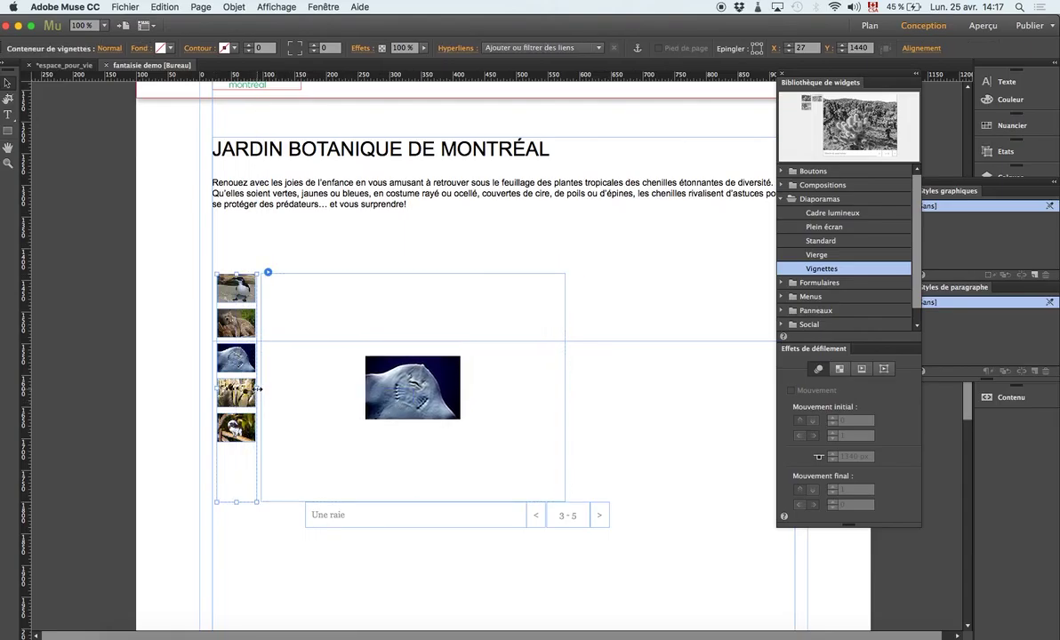
click(305, 373)
drag(261, 388, 433, 397)
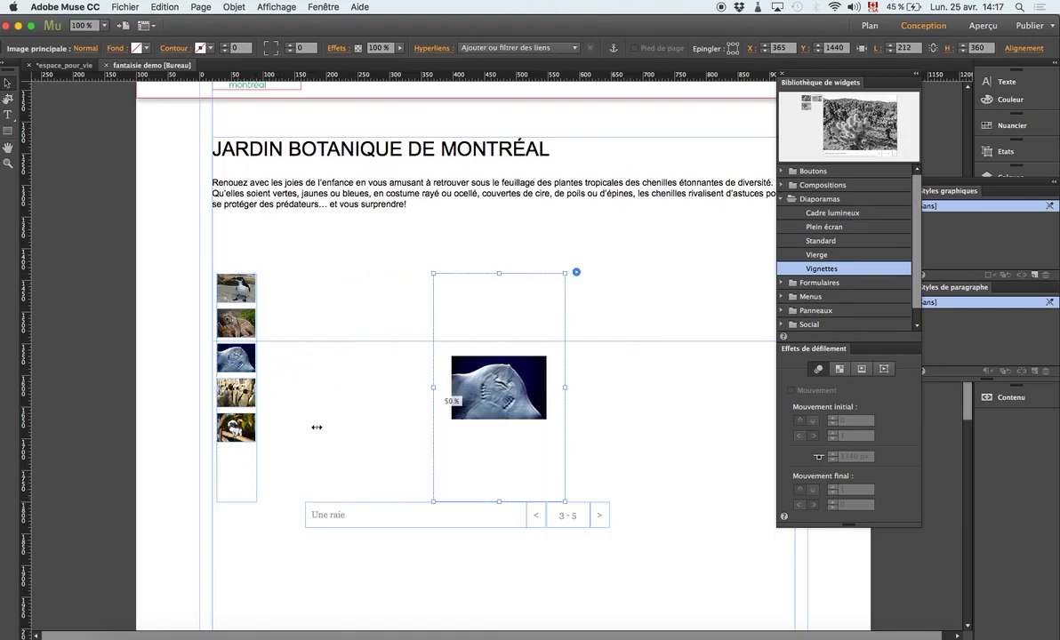
Widen the thumbnail container toward the main image and enlarge the thumbnails to about 122 by 96 px.
click(253, 392)
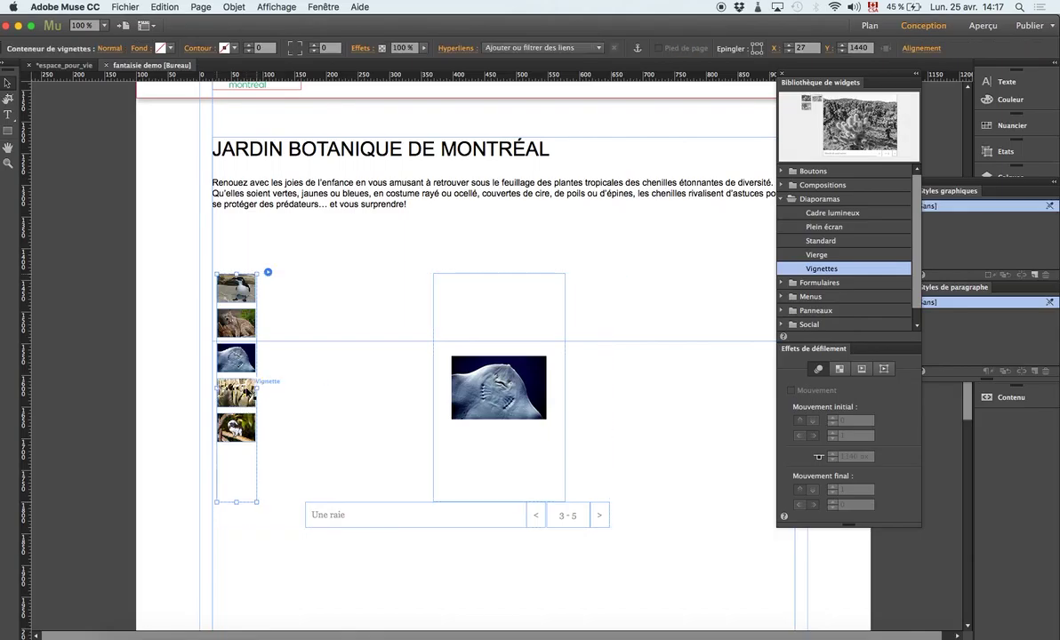
click(252, 389)
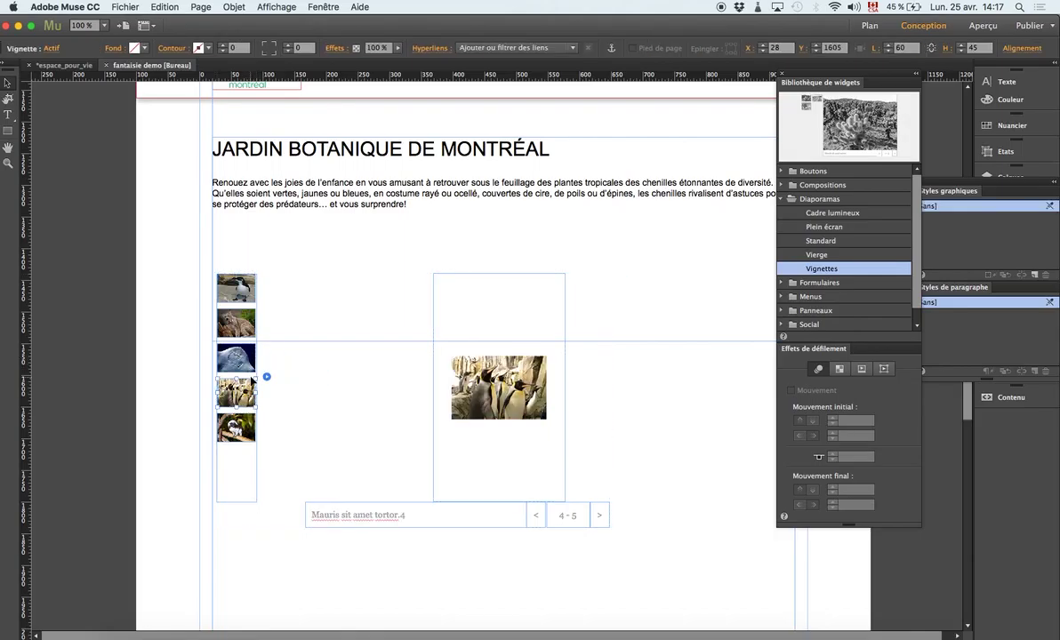
click(230, 469)
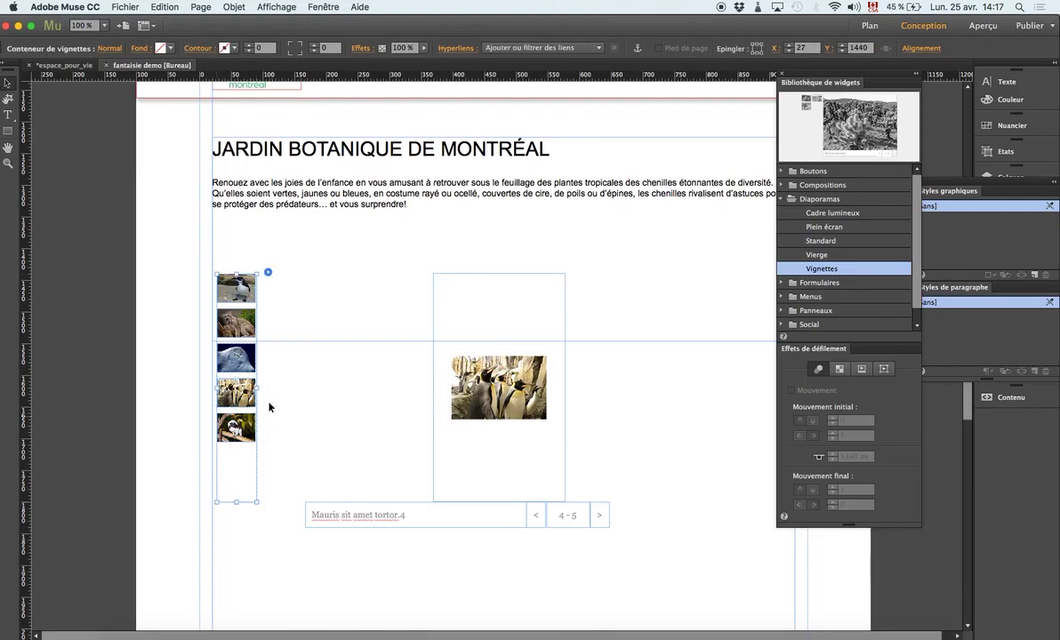
drag(257, 388, 410, 400)
click(246, 322)
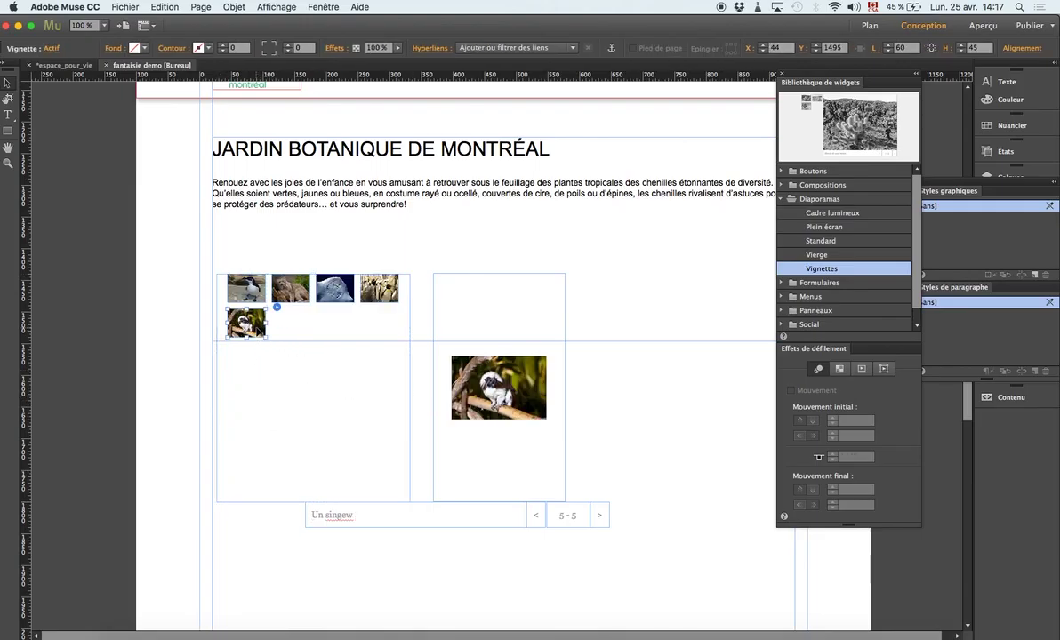
drag(330, 385, 286, 347)
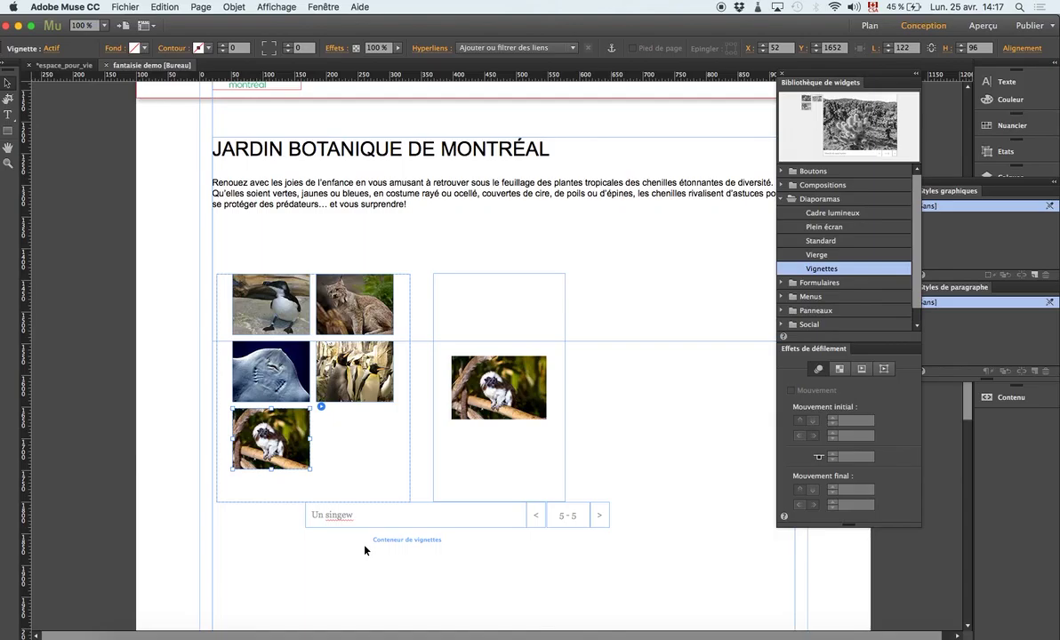
Delete the Vignettes slideshow and place a Cadre lumineux slideshow below the paragraph at about X 0, Y 1447.
click(427, 316)
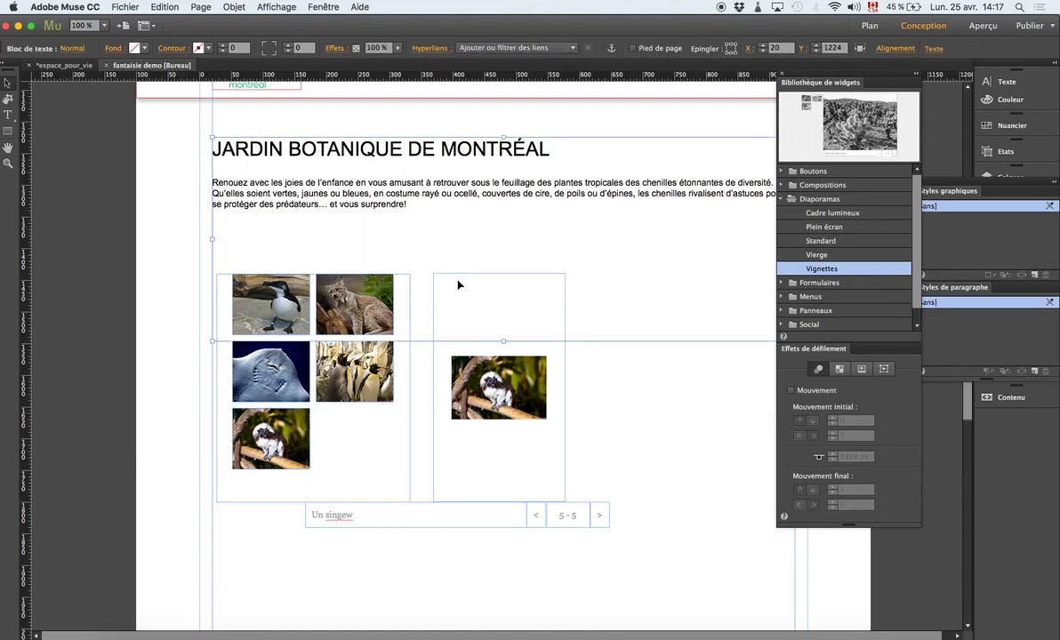
key(Delete)
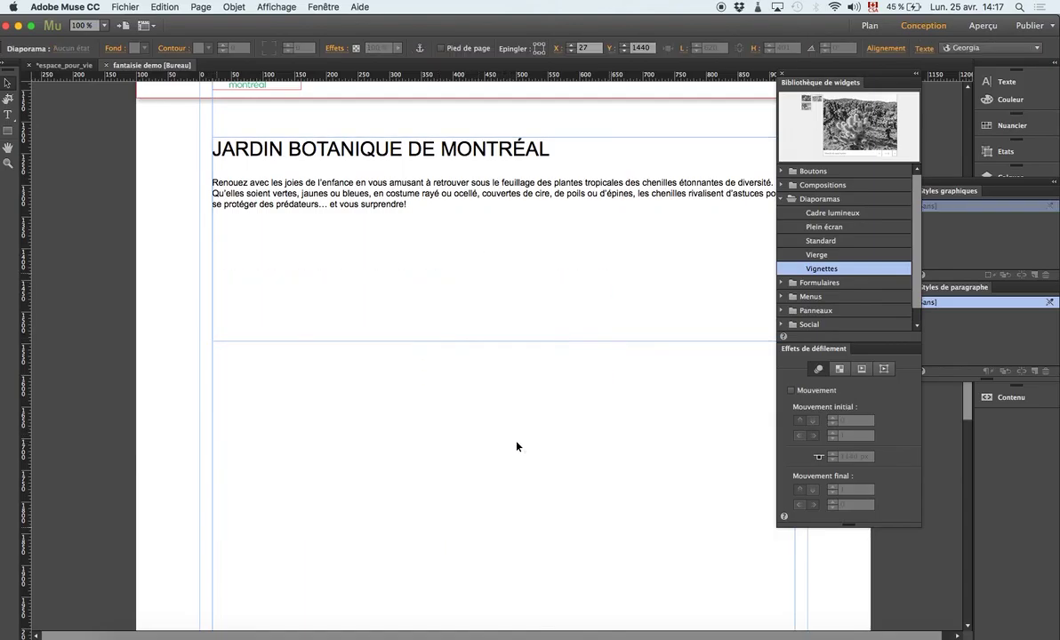
click(822, 213)
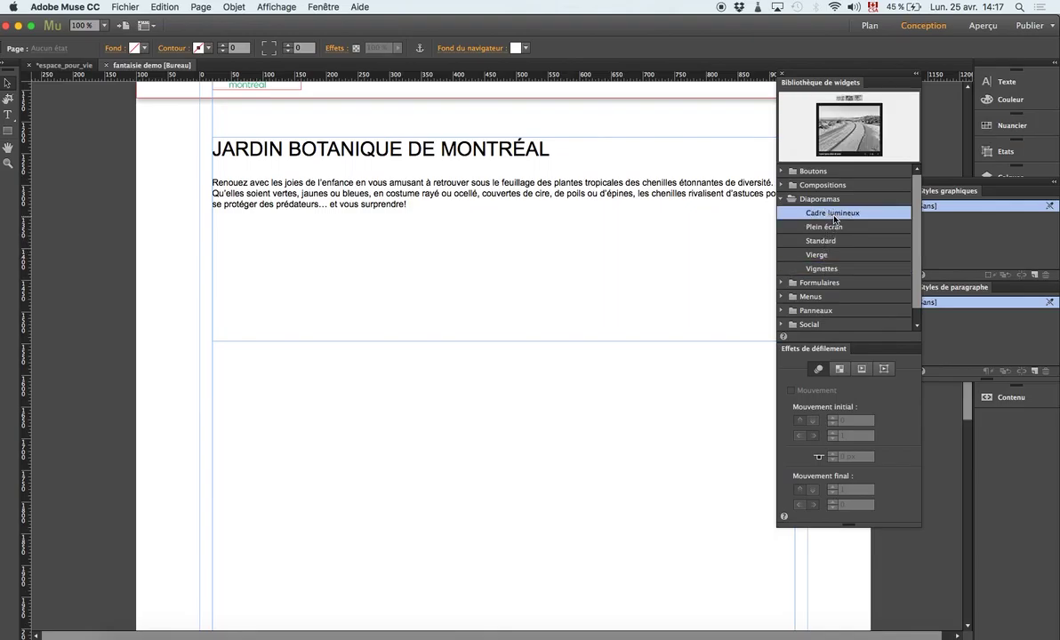
drag(823, 214, 698, 249)
drag(324, 362, 322, 362)
key(Escape)
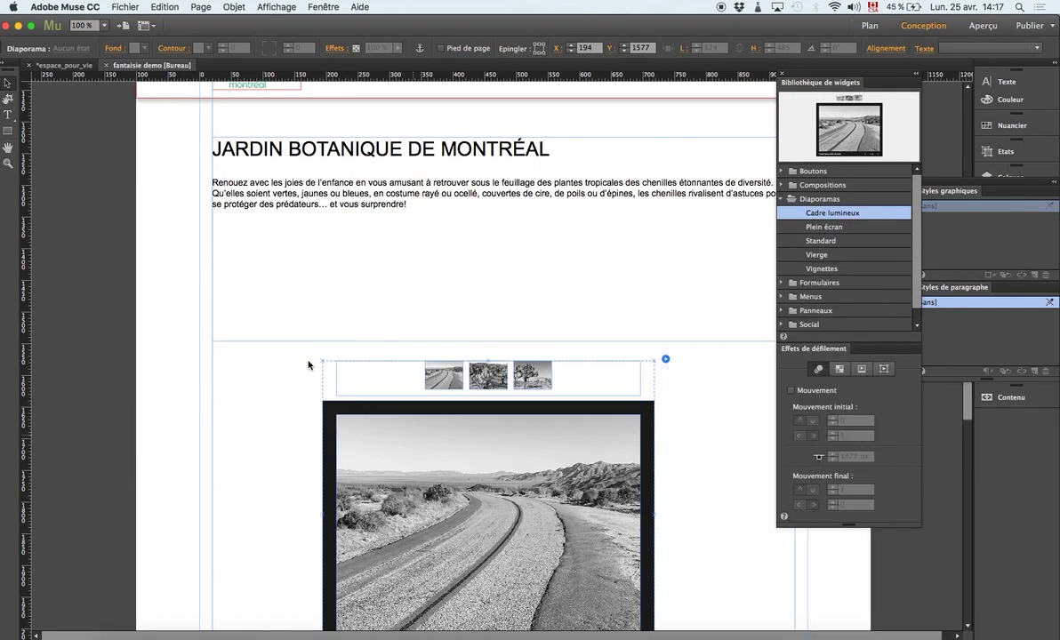
key(super+z)
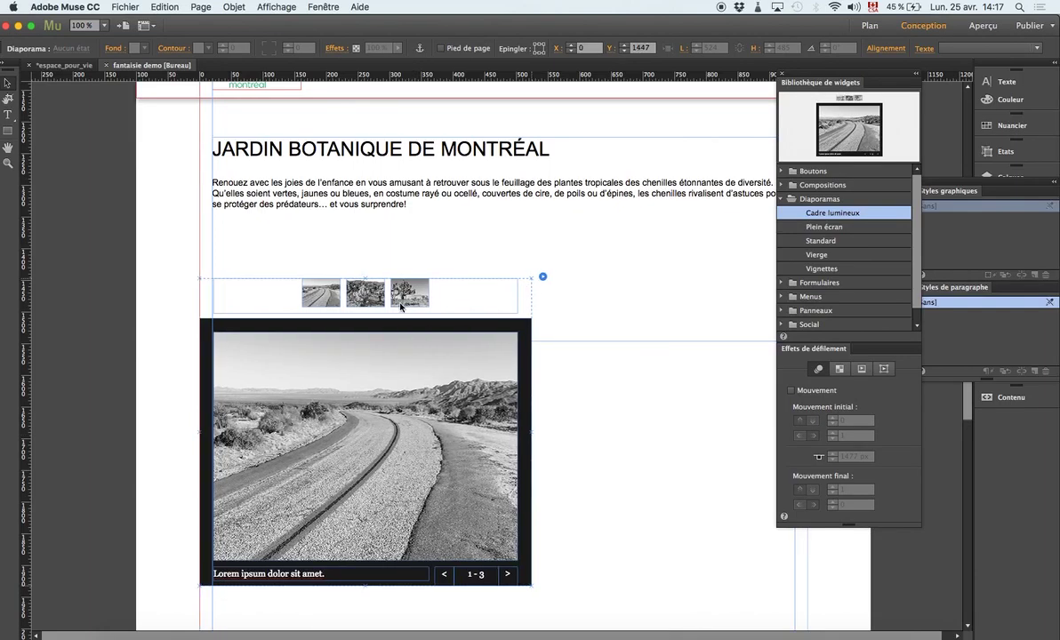
Add the five biodome images, cotesdulabrador.jpg to tropicale.jpg, to the Cadre lumineux slideshow.
click(542, 279)
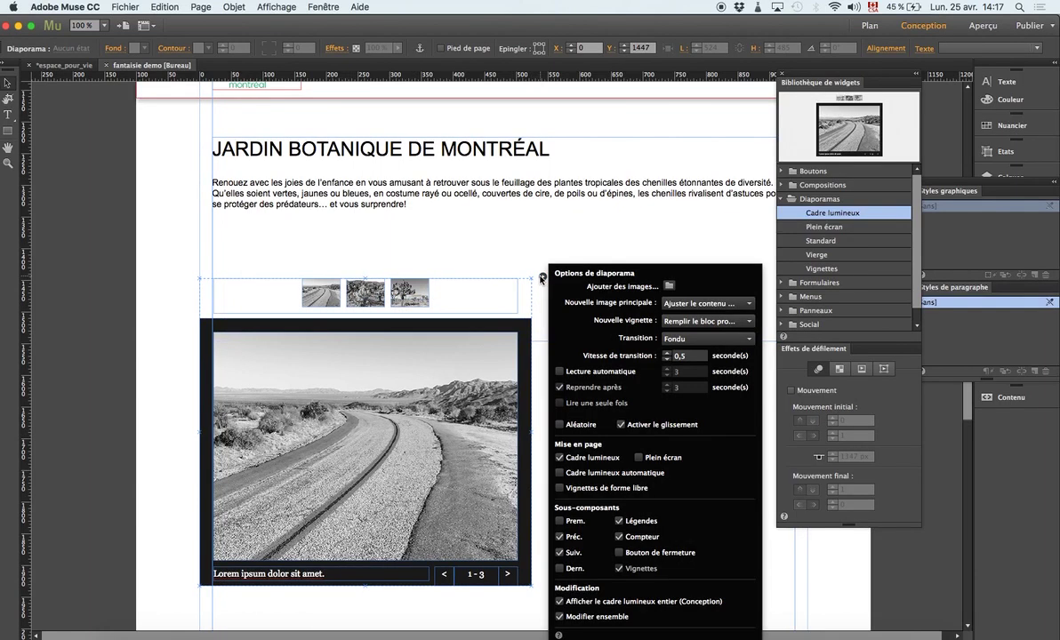
click(622, 264)
key(super+a)
click(720, 377)
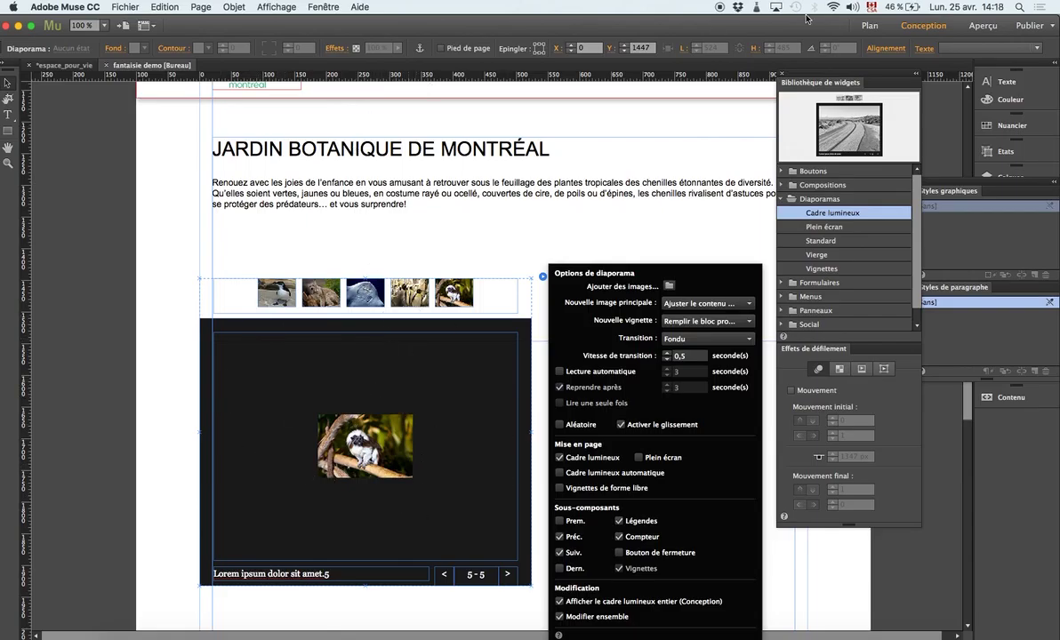
Preview the page, enlarge the second thumbnail, browse to the last image, and close the preview.
click(974, 28)
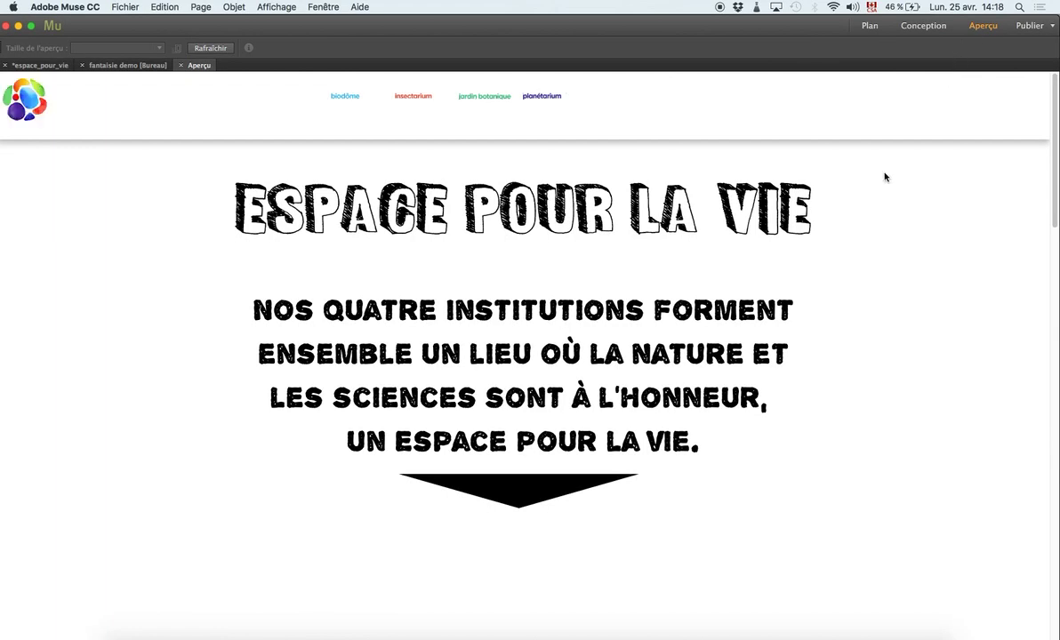
click(525, 500)
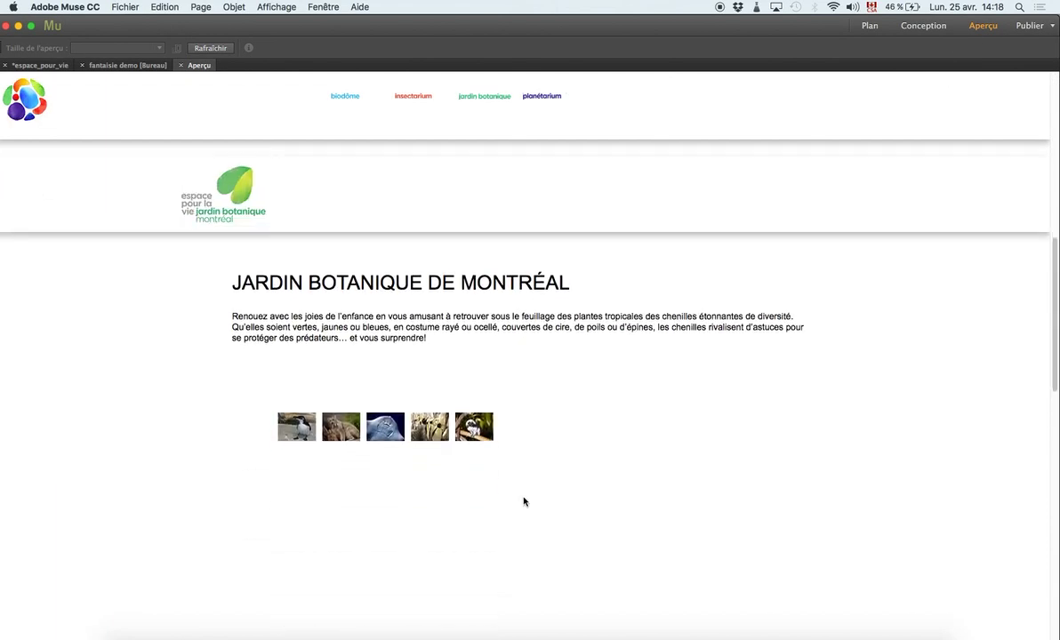
click(341, 419)
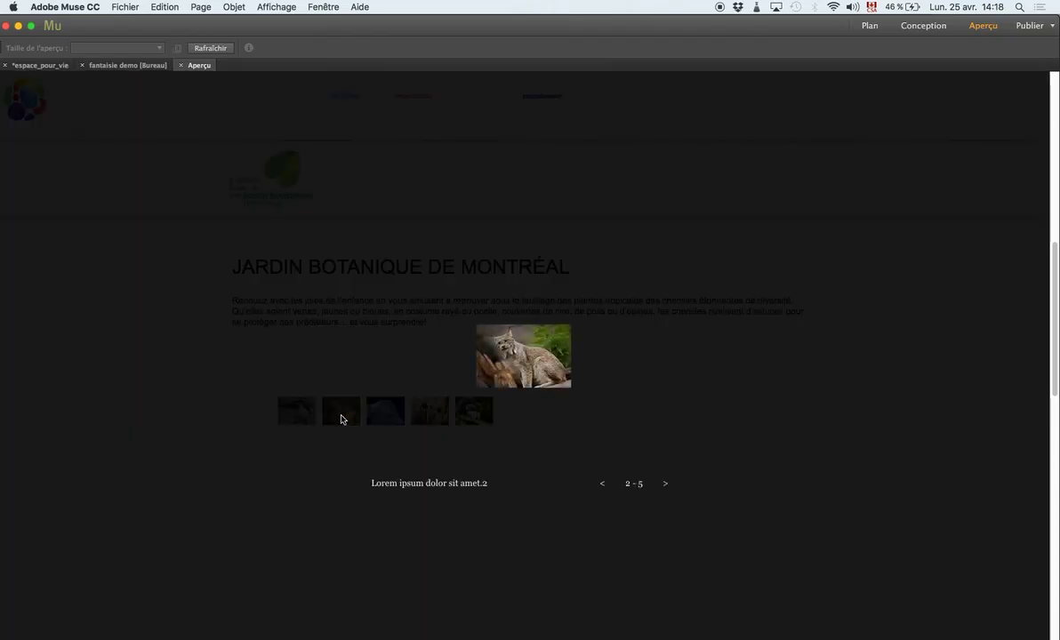
click(665, 485)
click(665, 485)
click(665, 486)
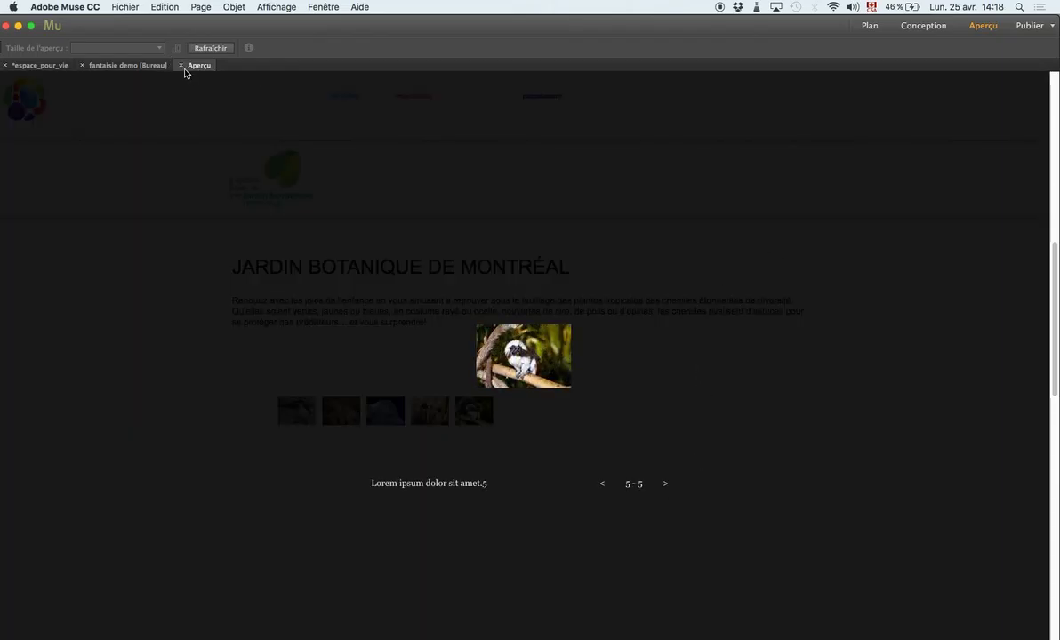
click(178, 66)
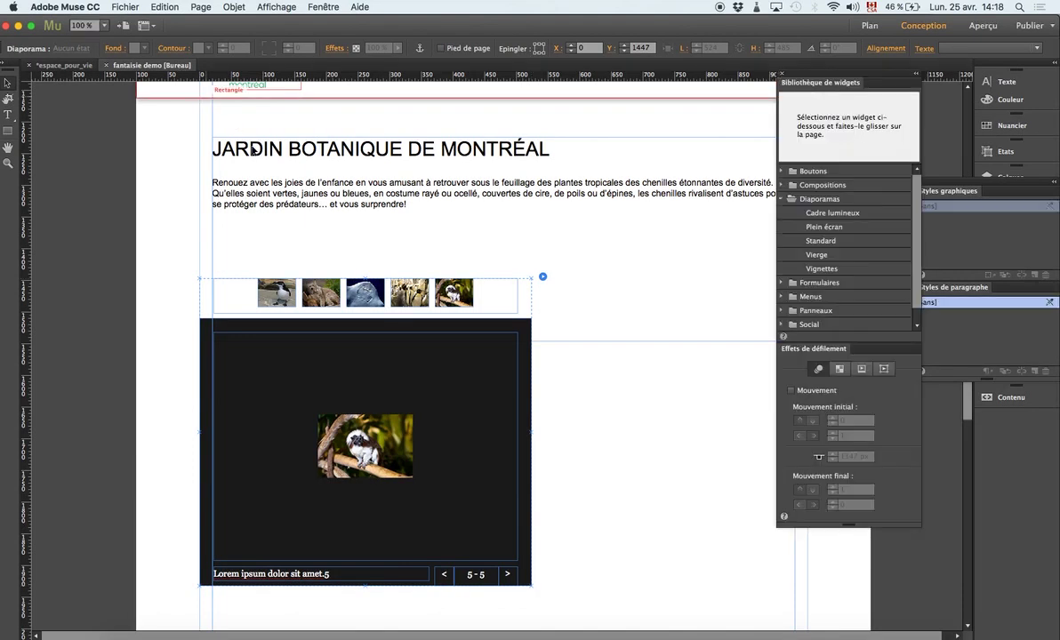
Change the fill of the slideshow's lightbox container, behind the main image, to orange.
click(371, 308)
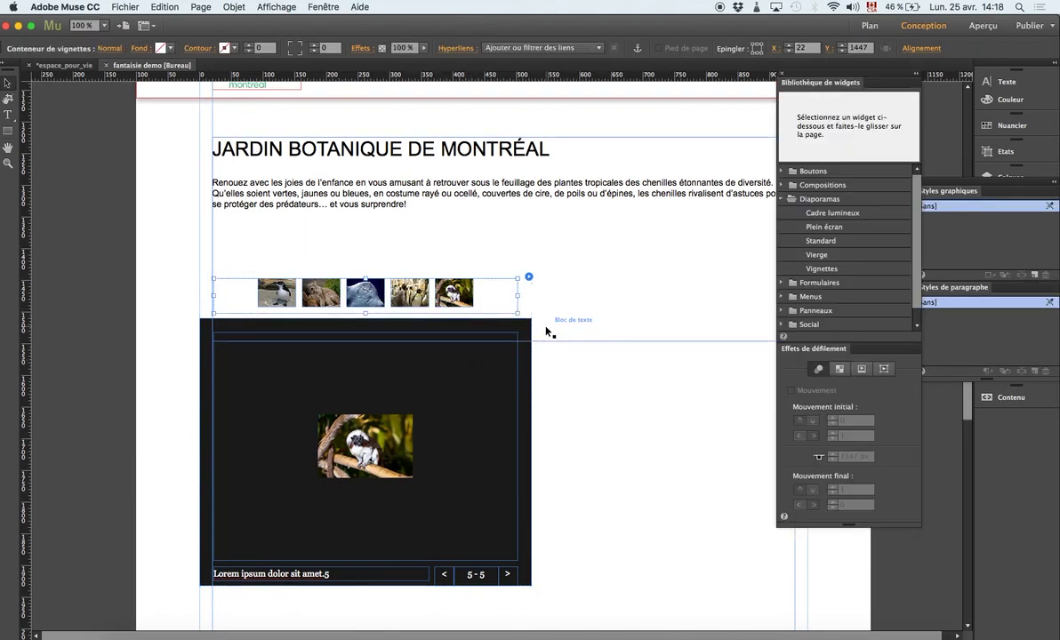
click(530, 374)
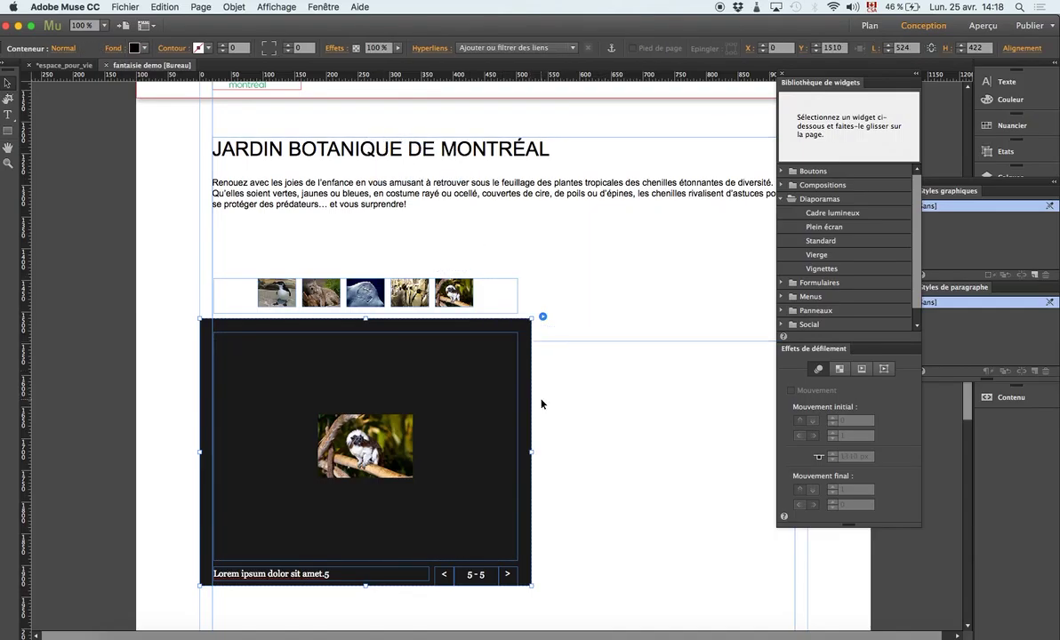
click(136, 48)
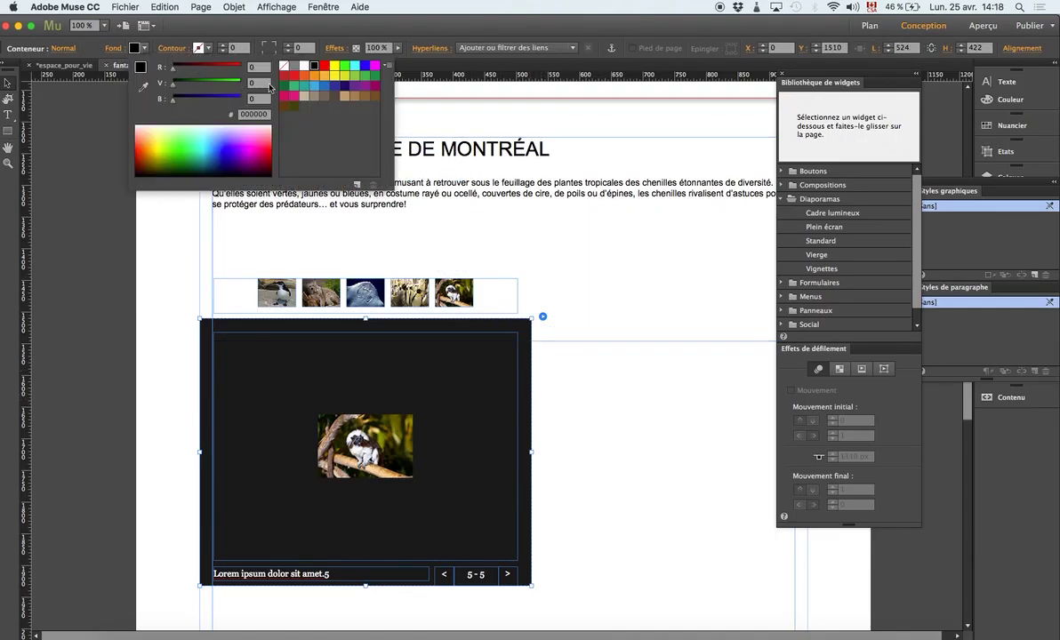
click(316, 80)
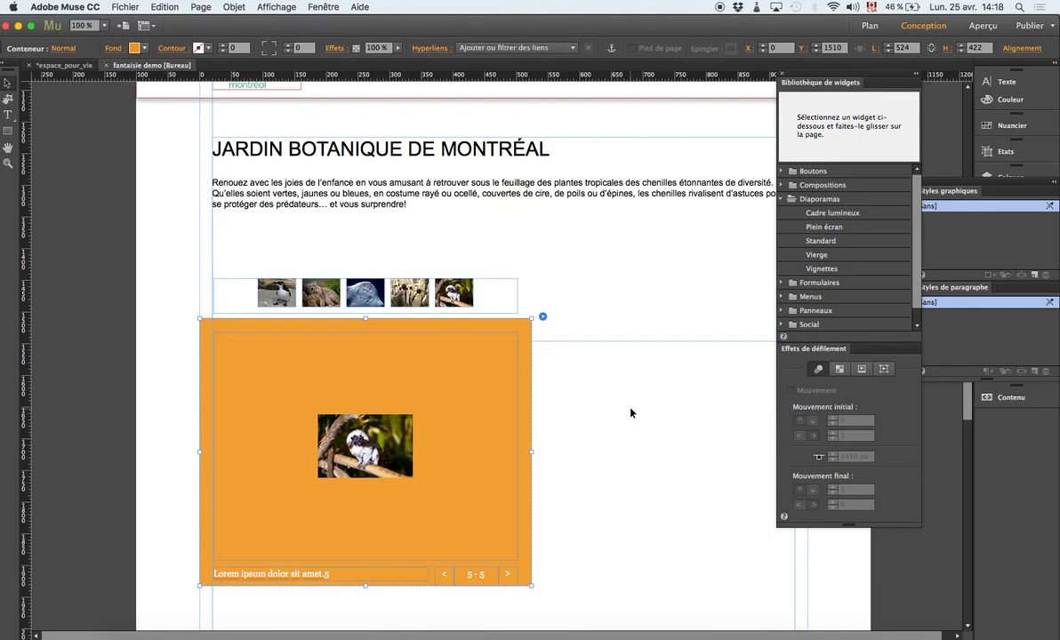
Enlarge the monkey picture inside the main image frame to about 293 by 211 px.
click(502, 445)
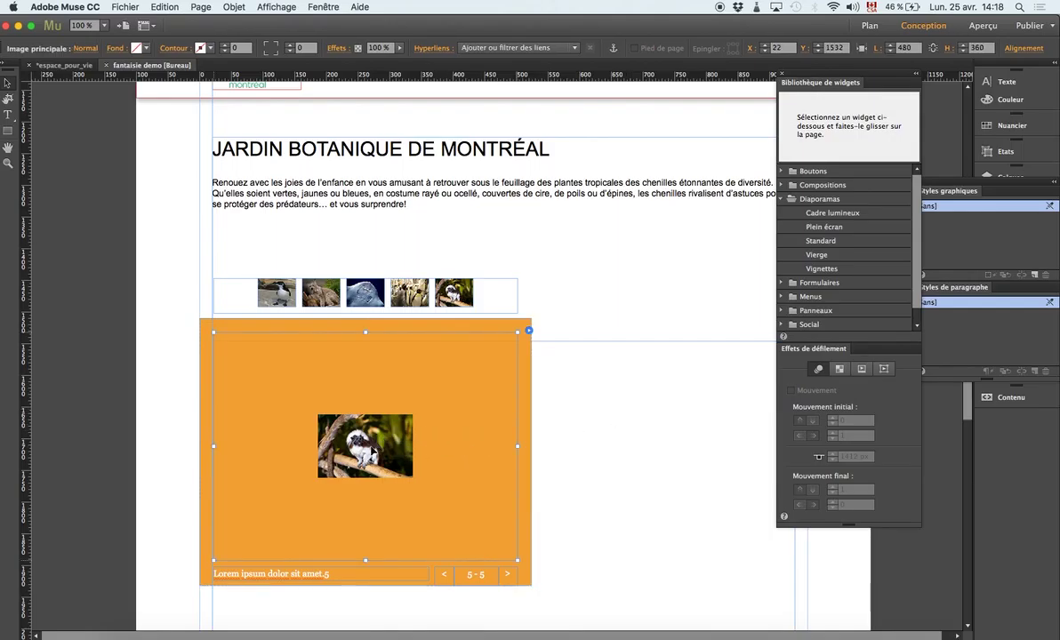
click(378, 453)
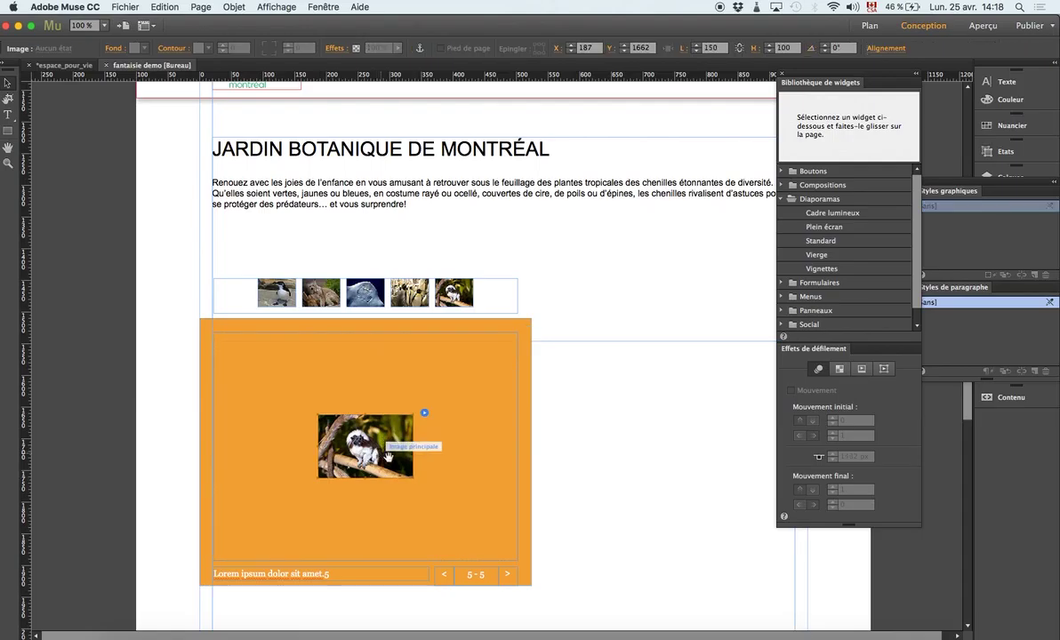
drag(418, 482, 504, 548)
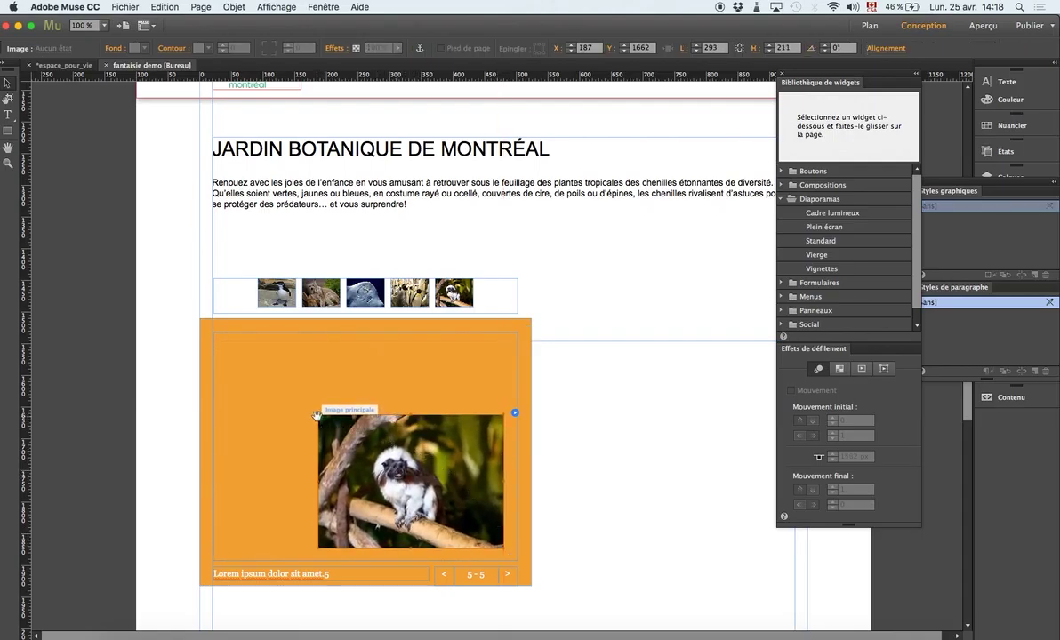
click(351, 425)
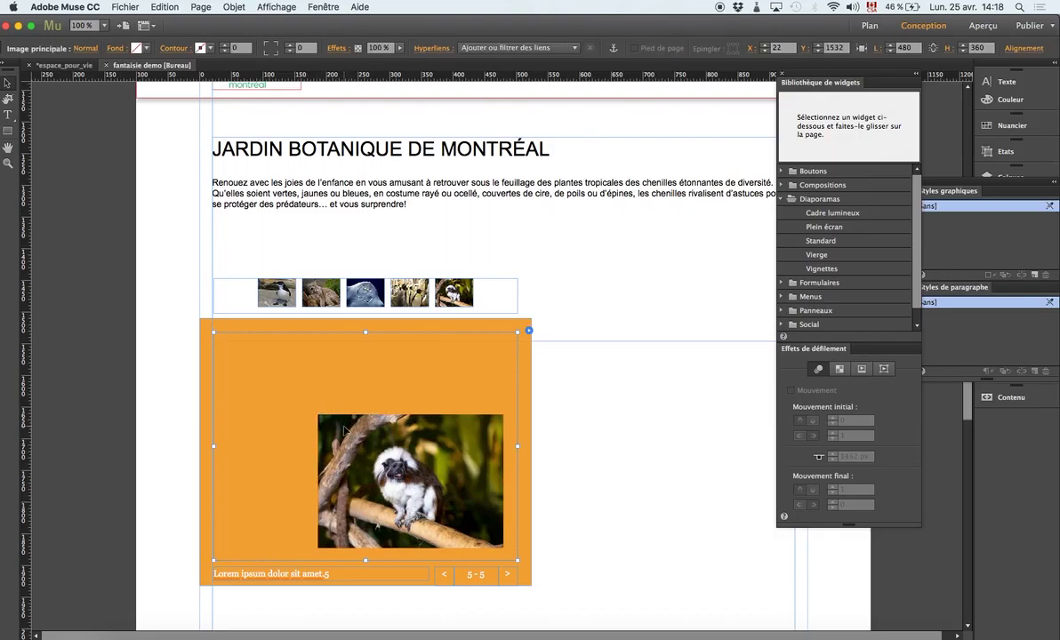
Widen the thumbnail container past the orange lightbox edge and turn off showing the entire lightbox in design view.
click(509, 310)
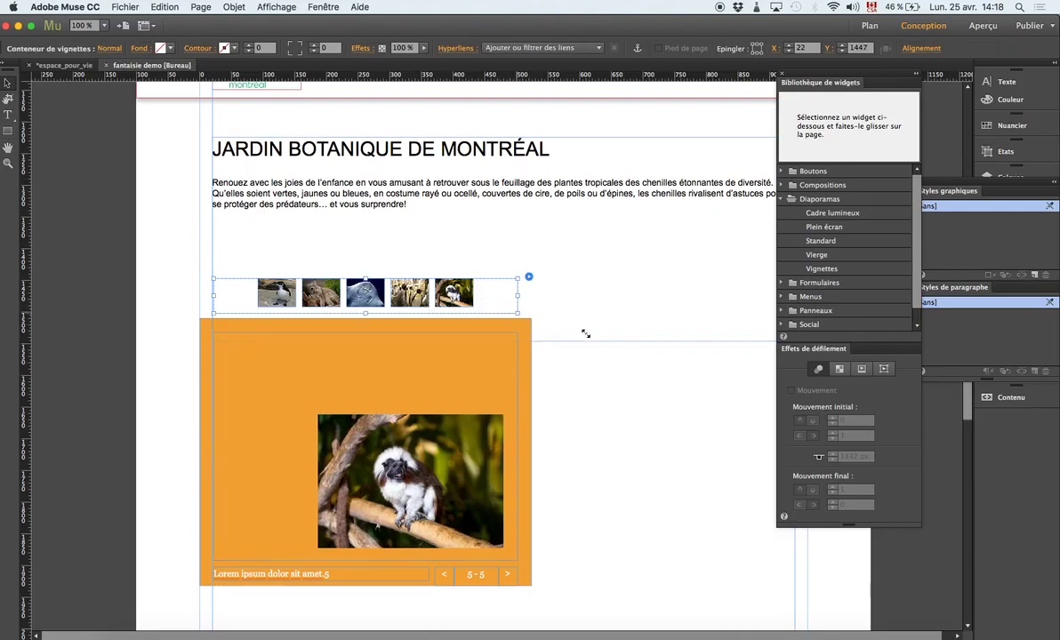
drag(585, 333, 598, 338)
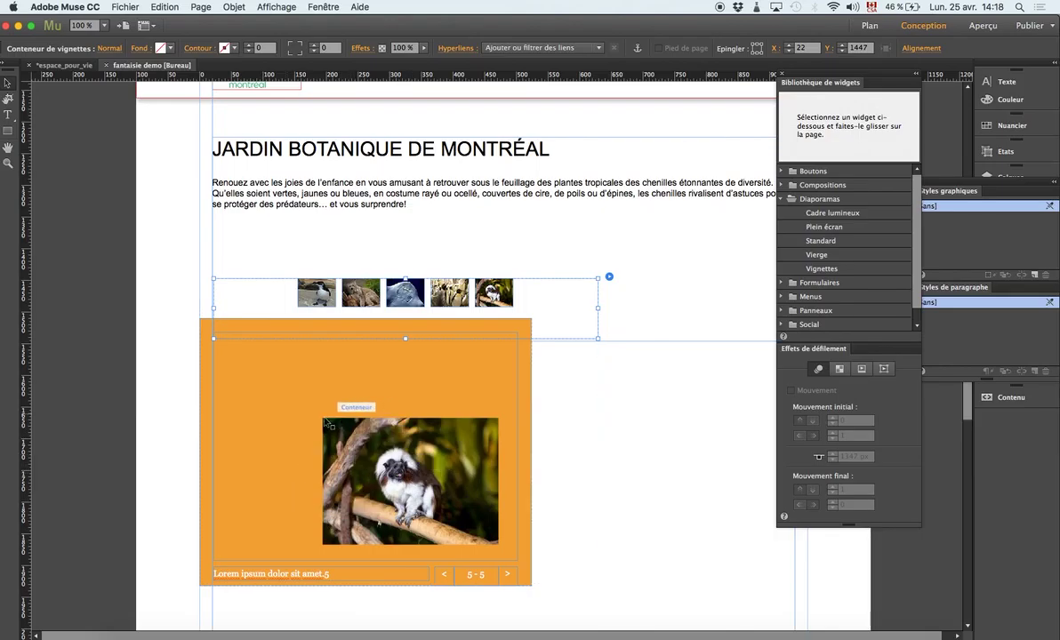
click(609, 276)
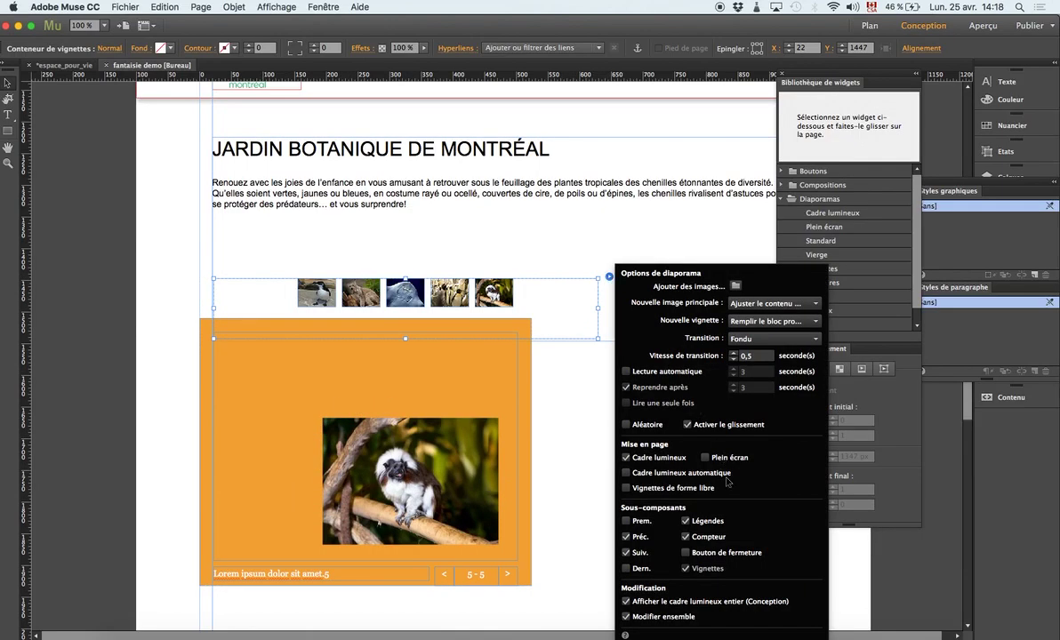
click(626, 602)
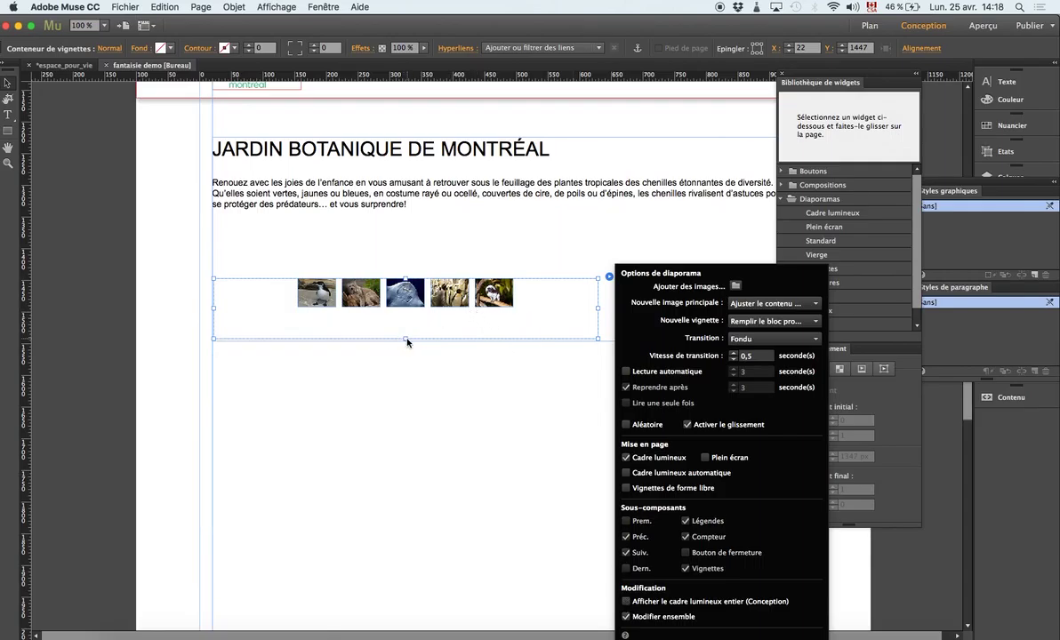
click(403, 338)
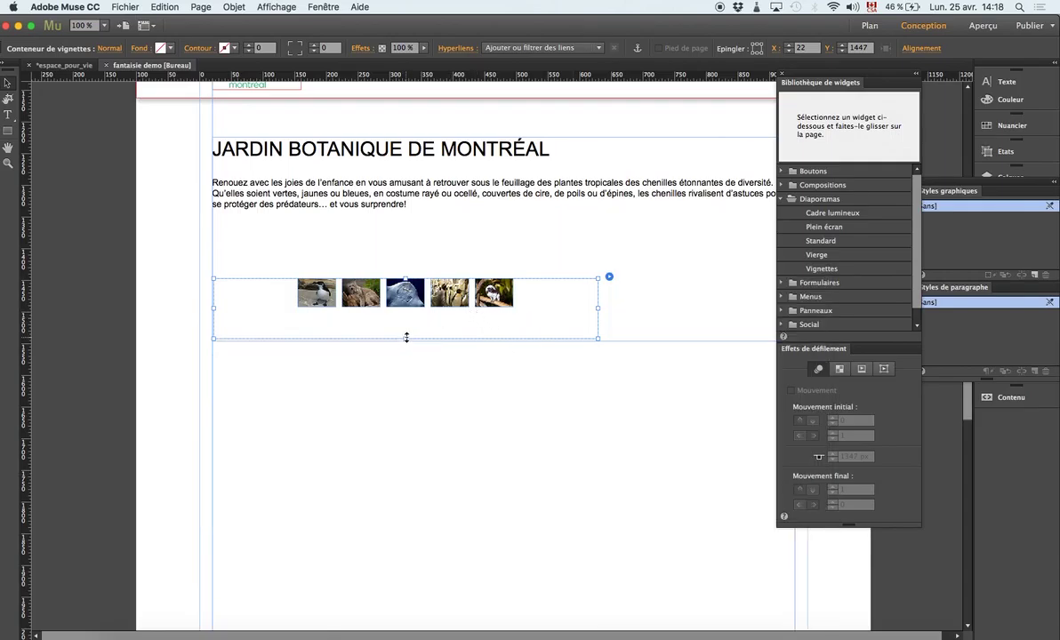
Extend the thumbnail container downward and enlarge the thumbnails to about 194 by 183 px, then deselect them.
drag(405, 339, 407, 524)
drag(373, 308, 467, 439)
drag(633, 486, 635, 489)
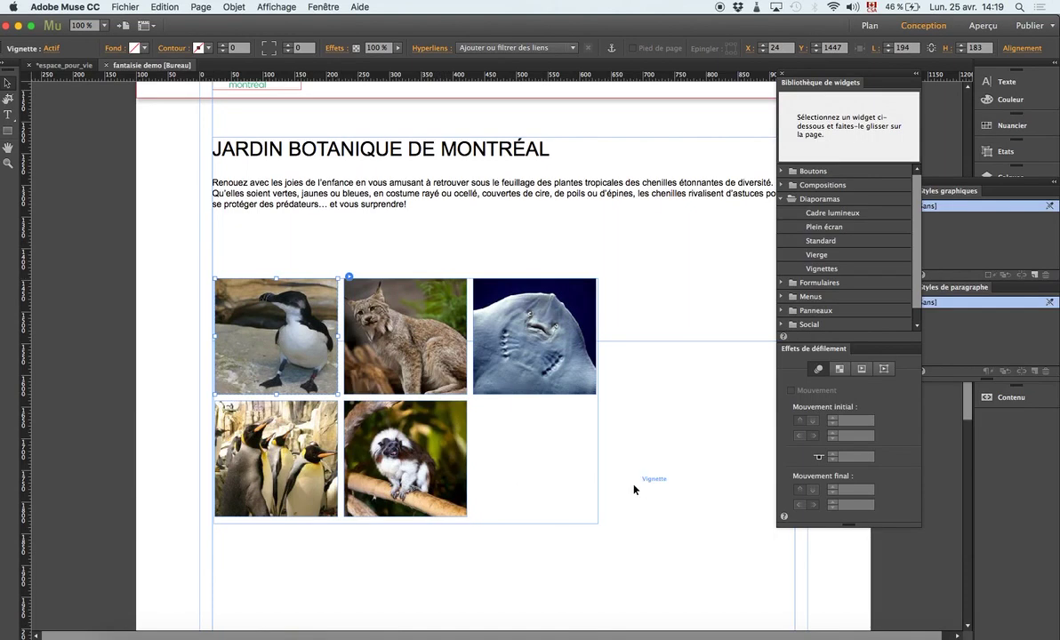
key(Escape)
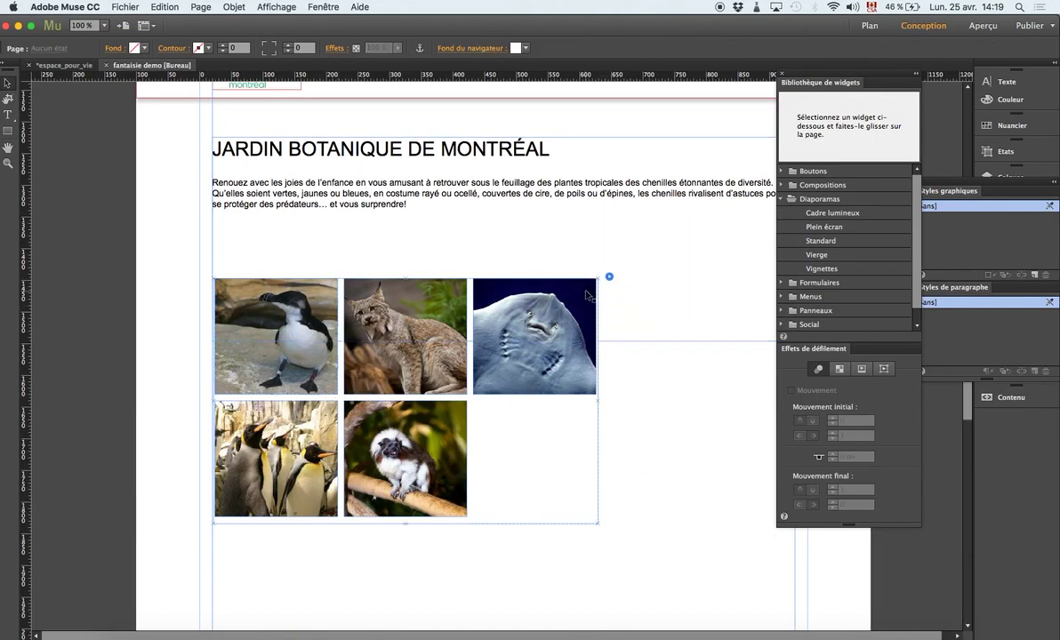
Preview the page, go to the Jardin botanique section, open the lynx thumbnail in the lightbox, and close it.
click(609, 279)
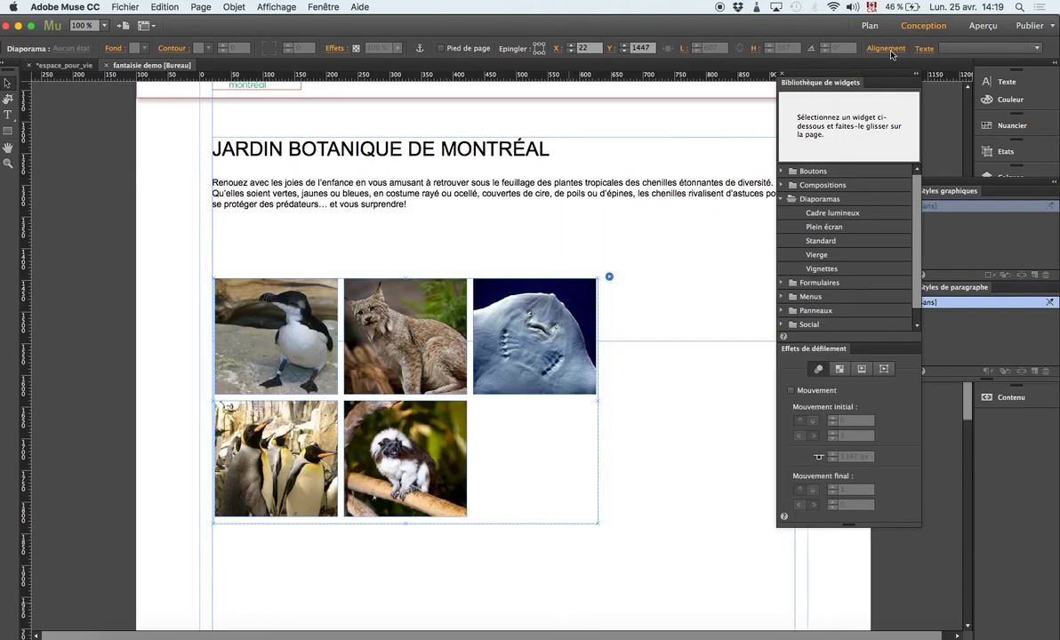
click(983, 26)
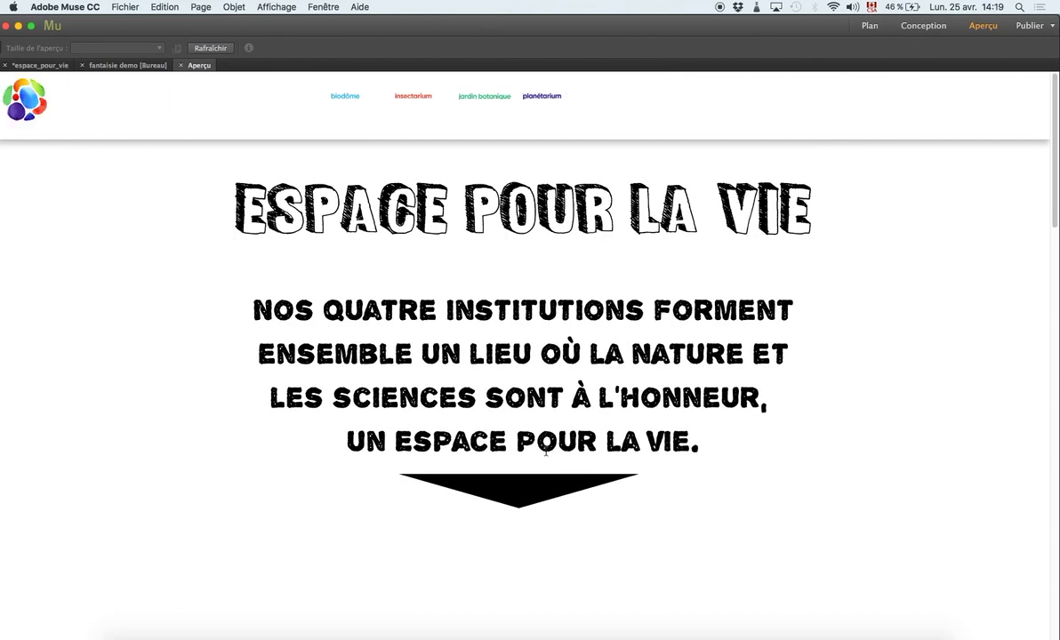
click(526, 498)
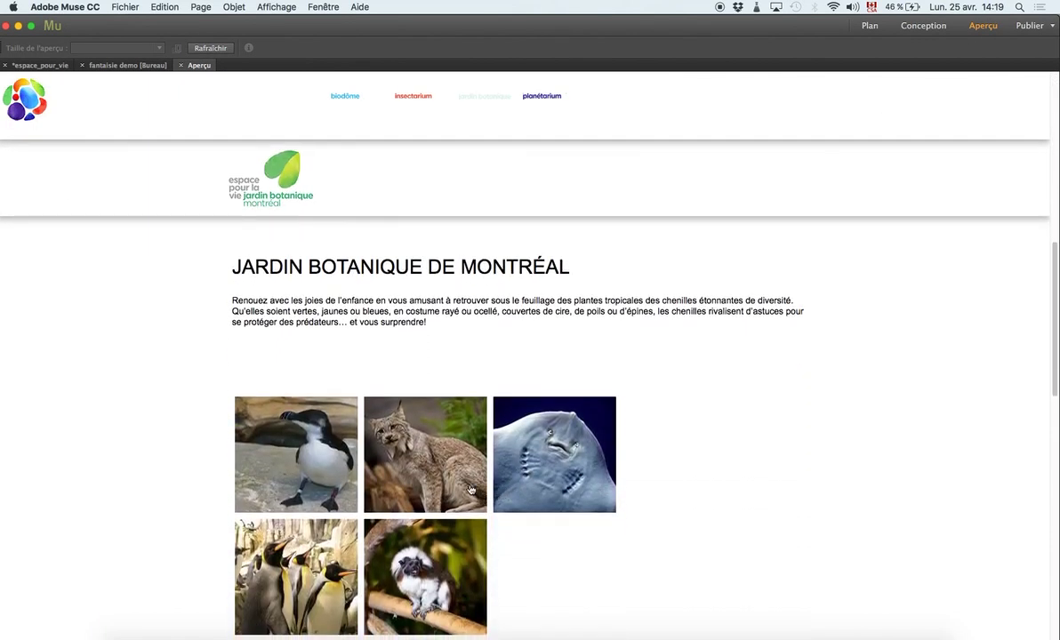
click(440, 459)
click(705, 370)
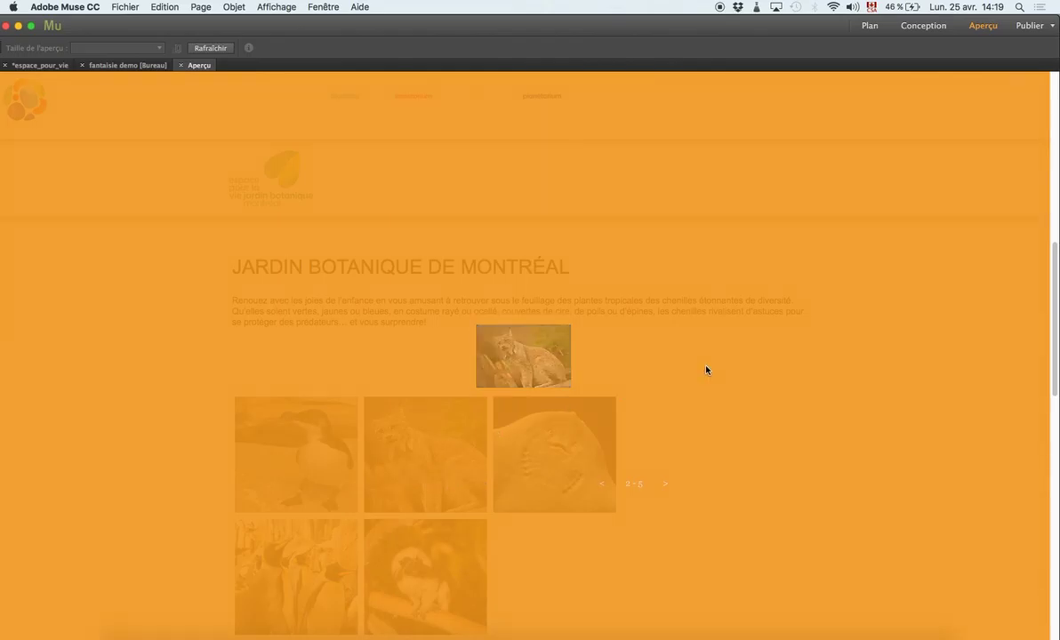